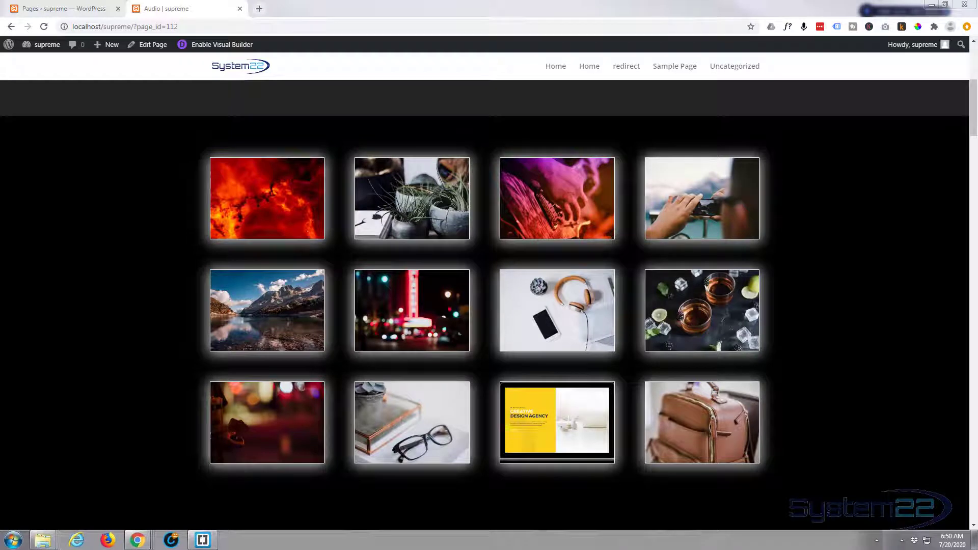
# Step: Enable the Visual Builder on the page and delete the existing gallery module in the black section
pyautogui.click(214, 46)
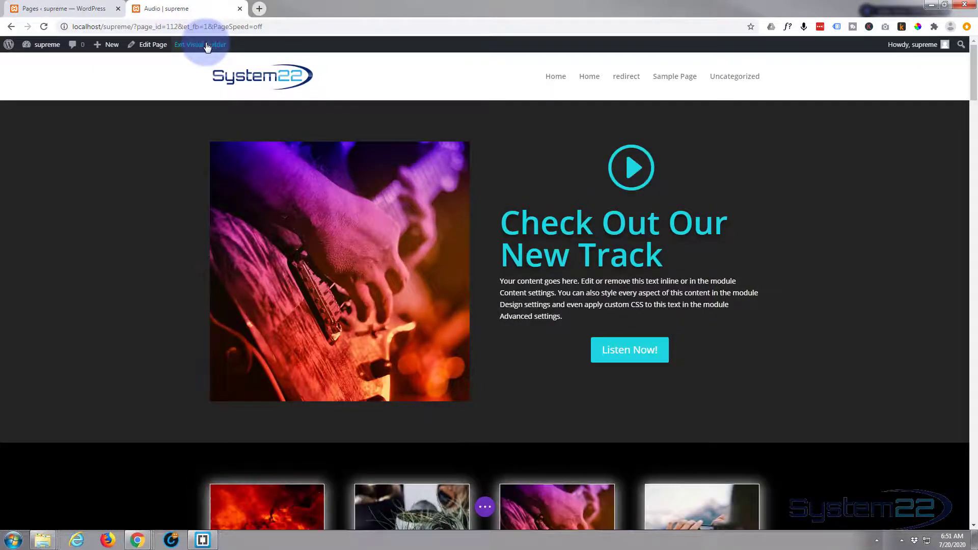
pyautogui.scroll(-7, 127, 286)
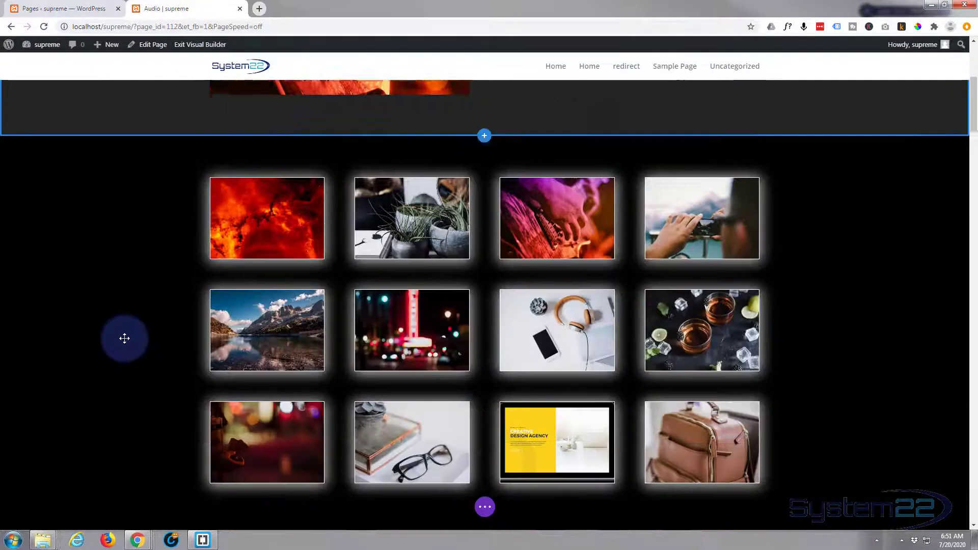
pyautogui.scroll(1, 124, 337)
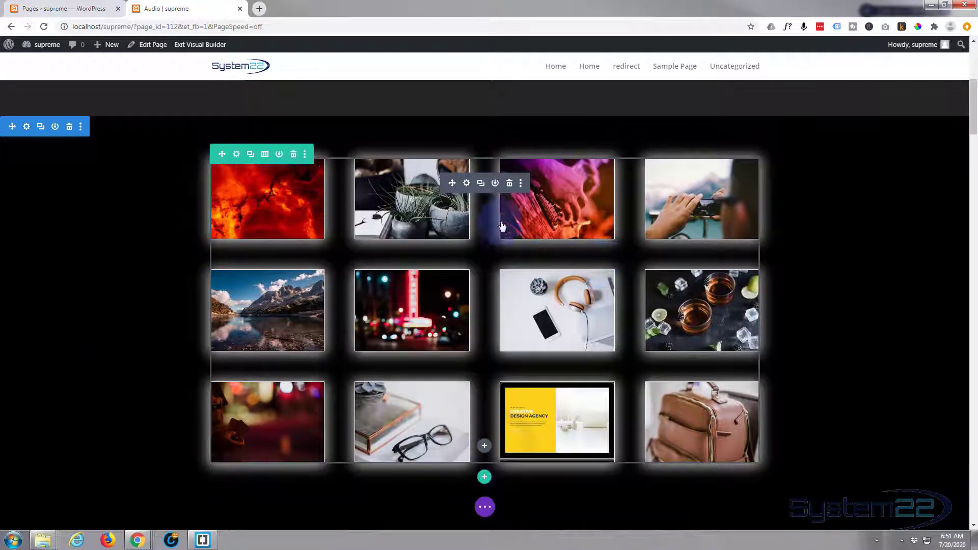
pyautogui.click(509, 184)
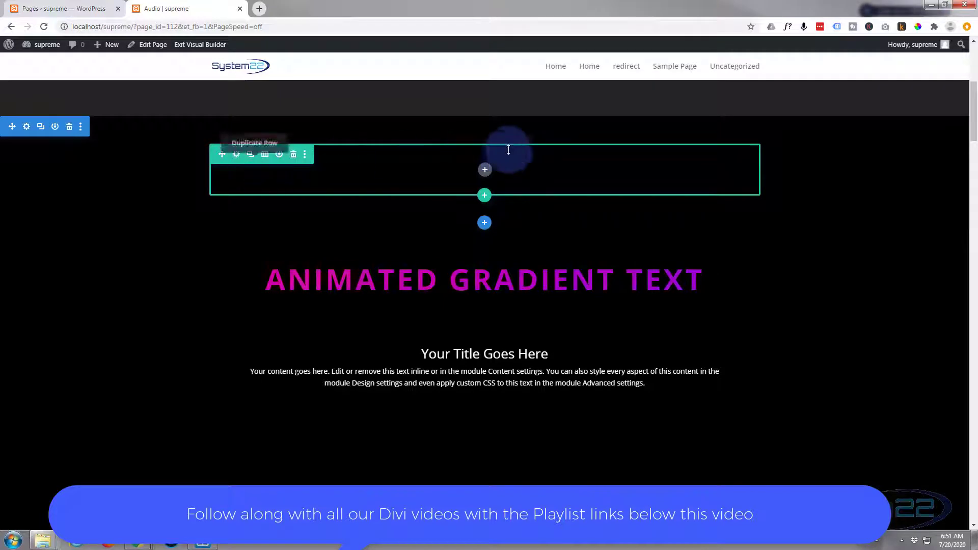
# Step: Insert a new Gallery module into the empty row above the animated gradient text
pyautogui.click(485, 171)
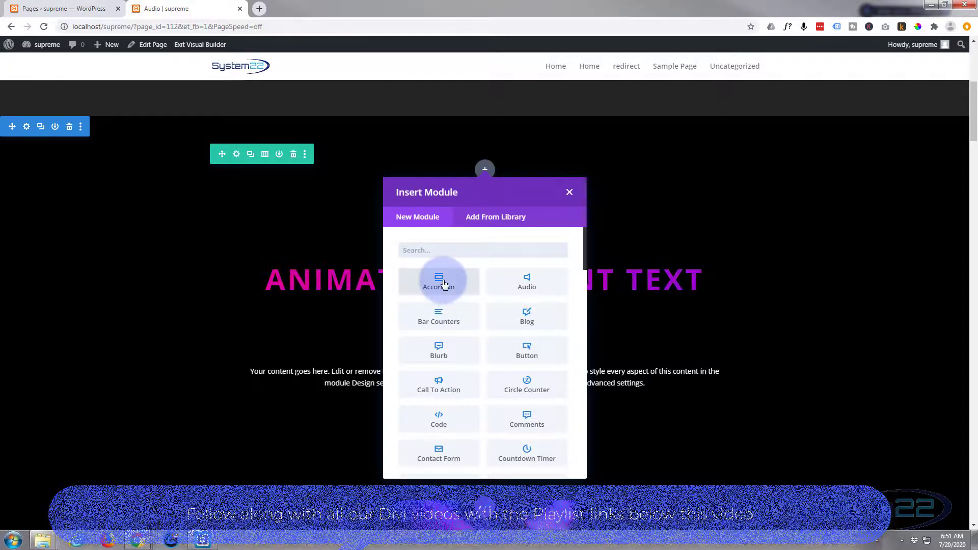
pyautogui.scroll(-1, 450, 341)
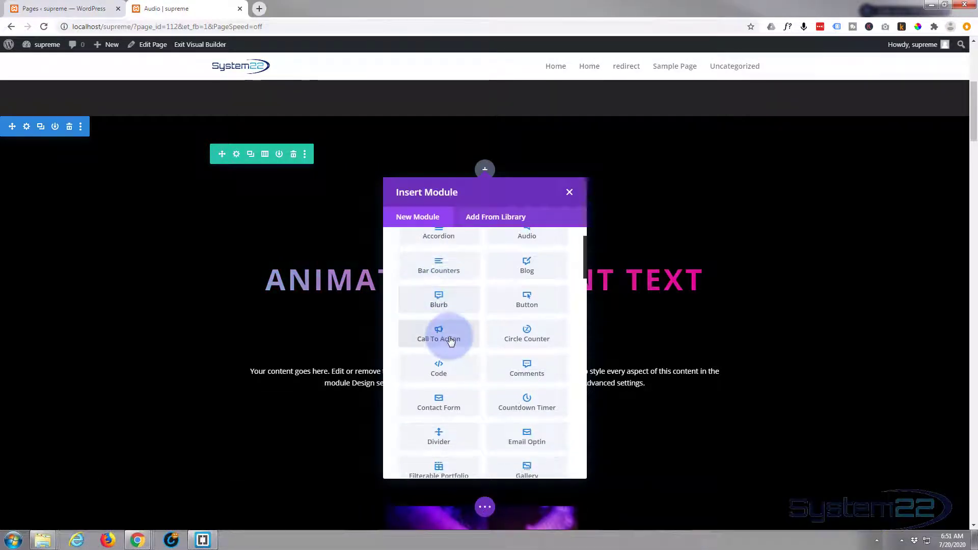
pyautogui.scroll(-1, 452, 341)
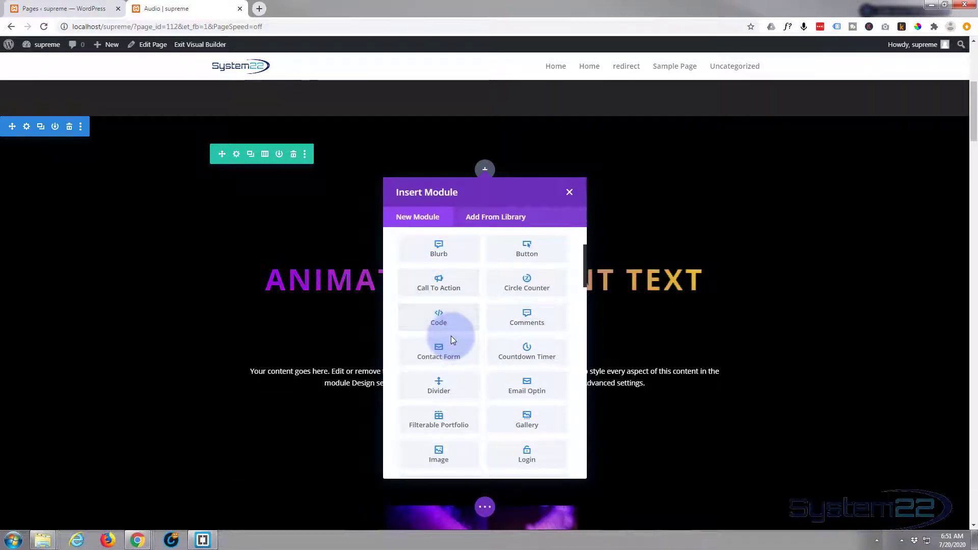
pyautogui.click(527, 423)
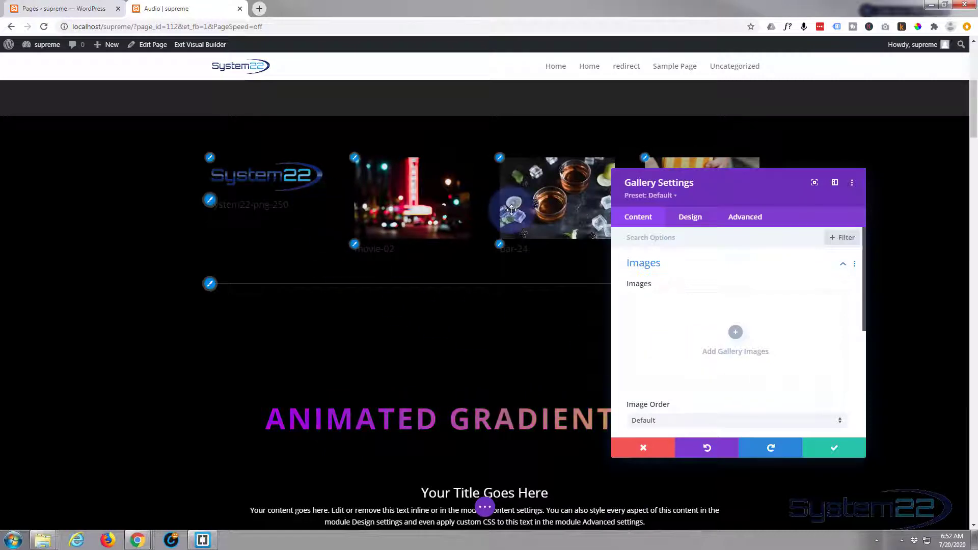
# Step: Add twelve media library images to the gallery: the first nine, plus the guitar player, the person holding a camera and the mountain lake
pyautogui.scroll(2, 544, 373)
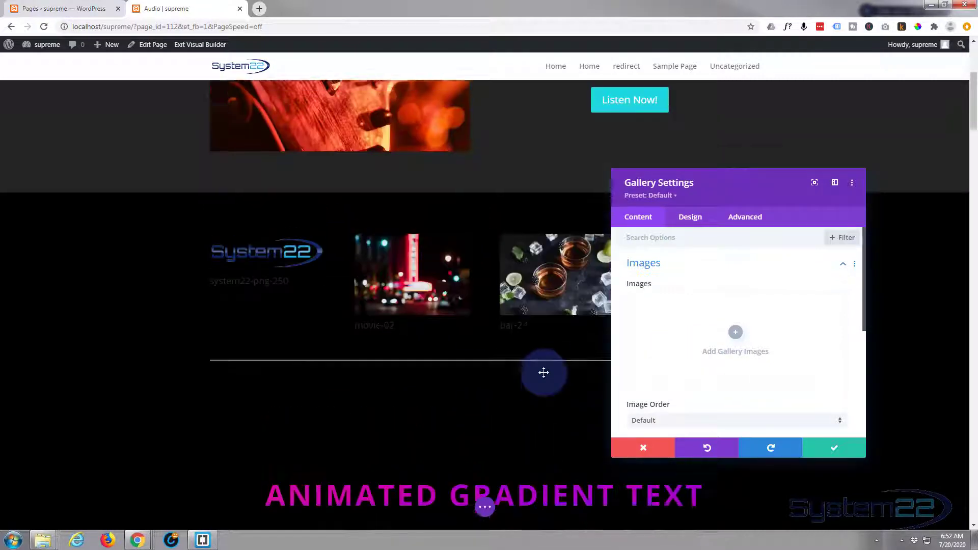
pyautogui.scroll(1, 543, 372)
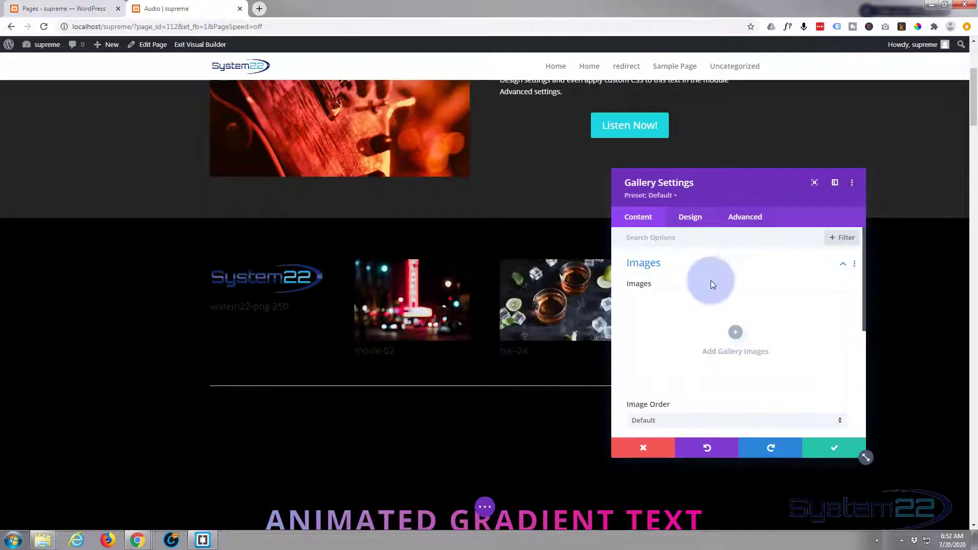
pyautogui.click(736, 332)
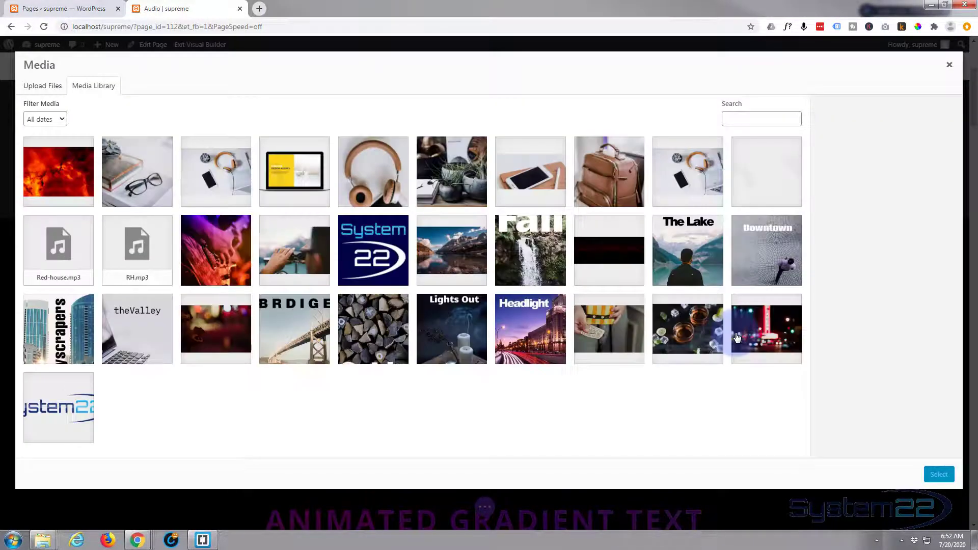
pyautogui.click(72, 179)
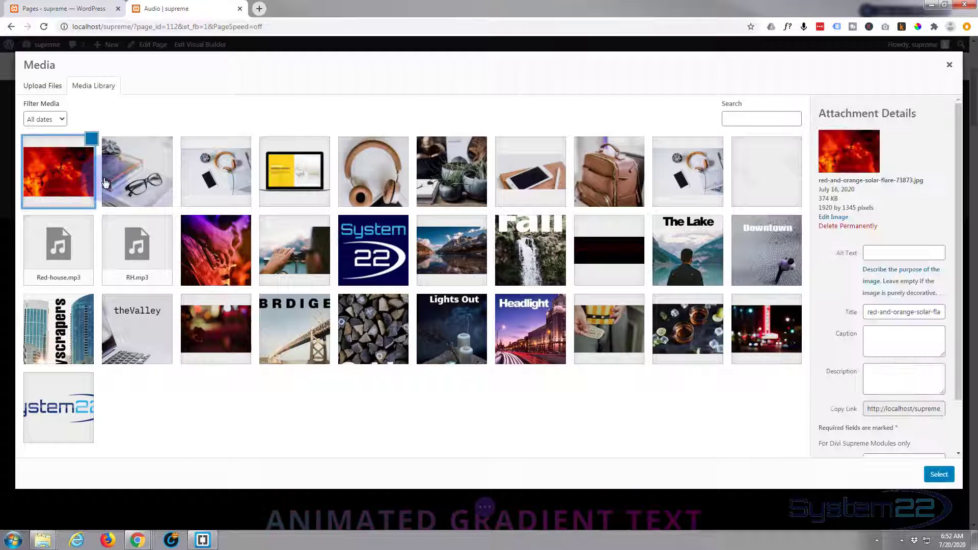
pyautogui.click(159, 185)
pyautogui.click(224, 184)
pyautogui.click(292, 183)
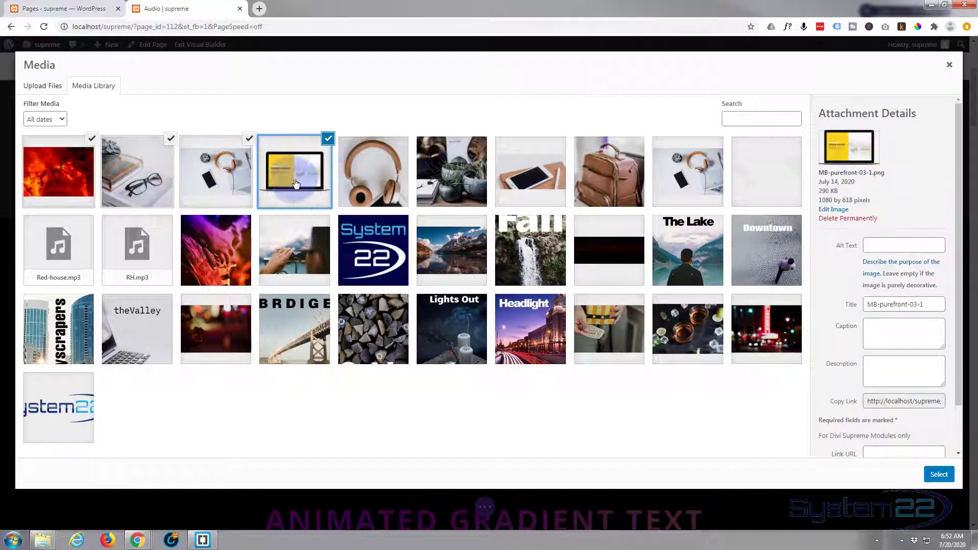
pyautogui.click(389, 186)
pyautogui.click(447, 185)
pyautogui.click(530, 184)
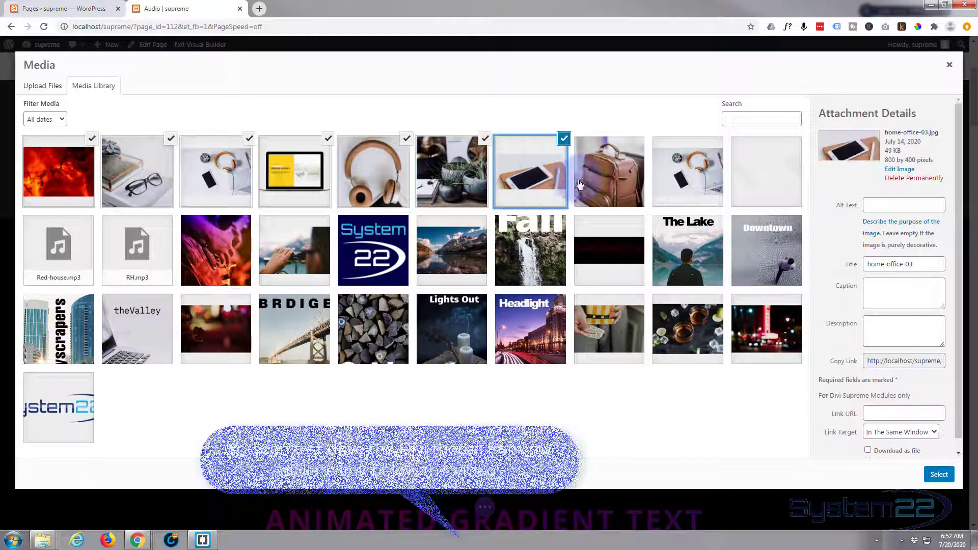
pyautogui.click(609, 183)
pyautogui.click(692, 184)
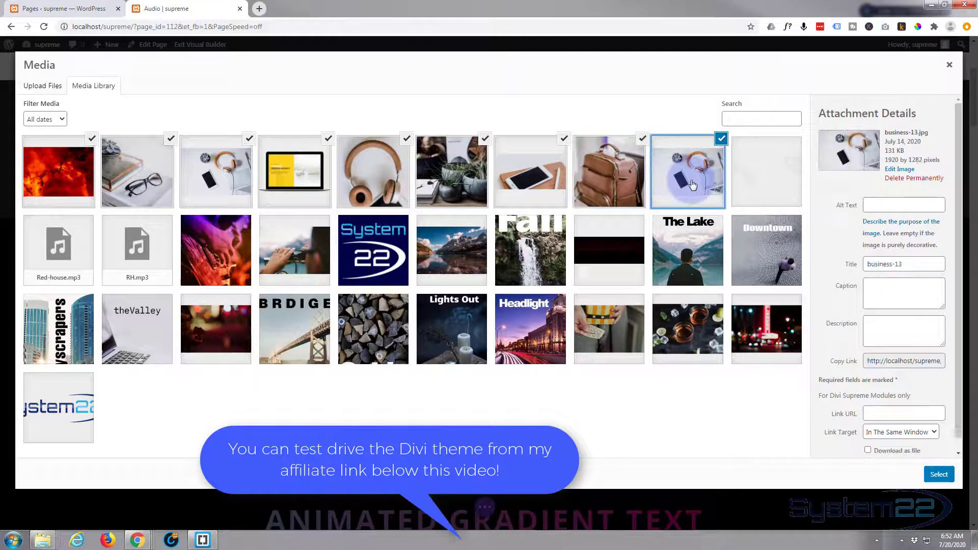
pyautogui.click(239, 261)
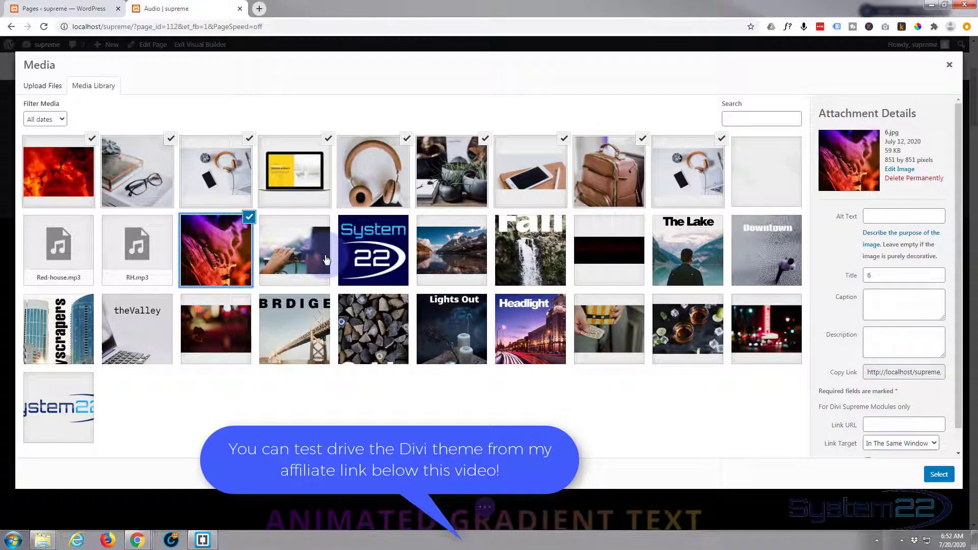
pyautogui.click(296, 250)
pyautogui.click(464, 257)
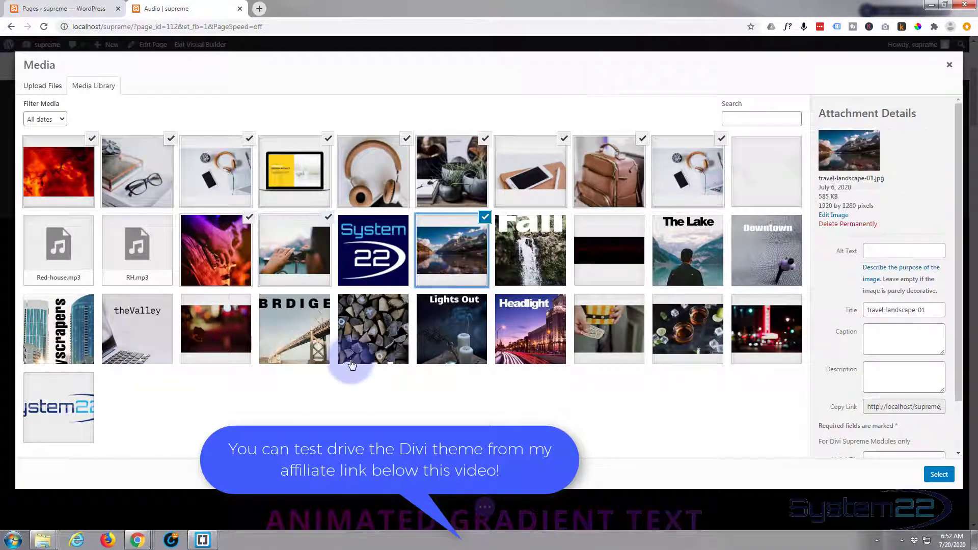
pyautogui.click(939, 475)
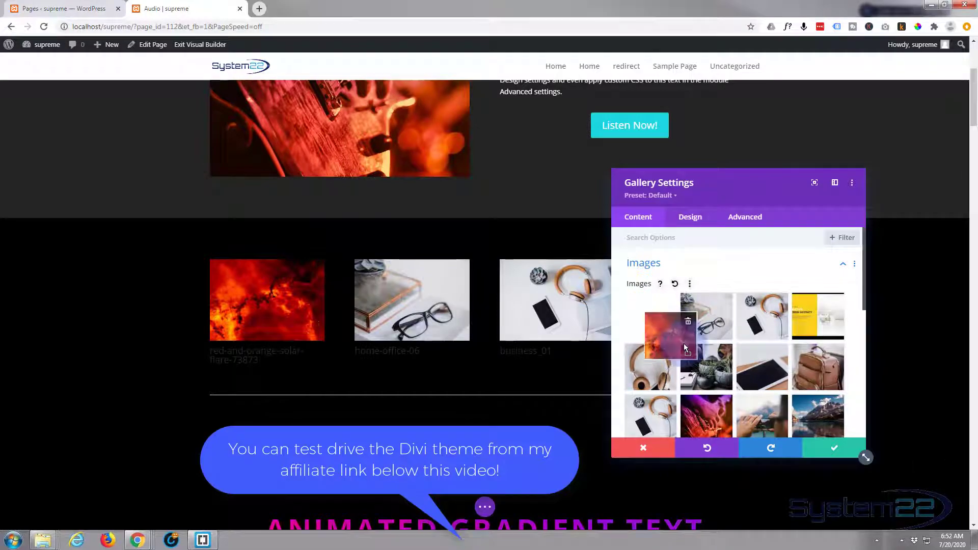
# Step: Reorder the gallery images so the phone image comes before the potted plants image
pyautogui.moveTo(684, 344); pyautogui.dragTo(662, 331)
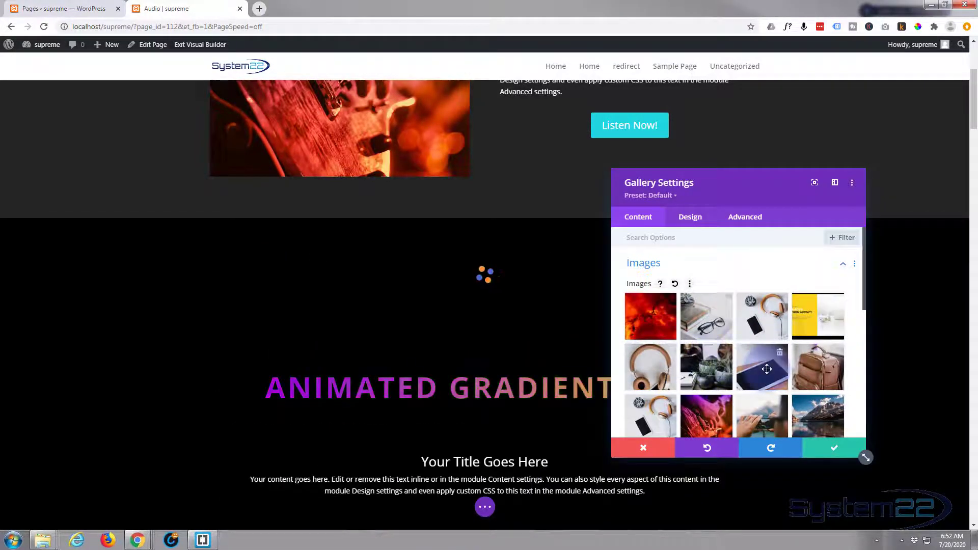
pyautogui.moveTo(767, 369); pyautogui.dragTo(740, 334)
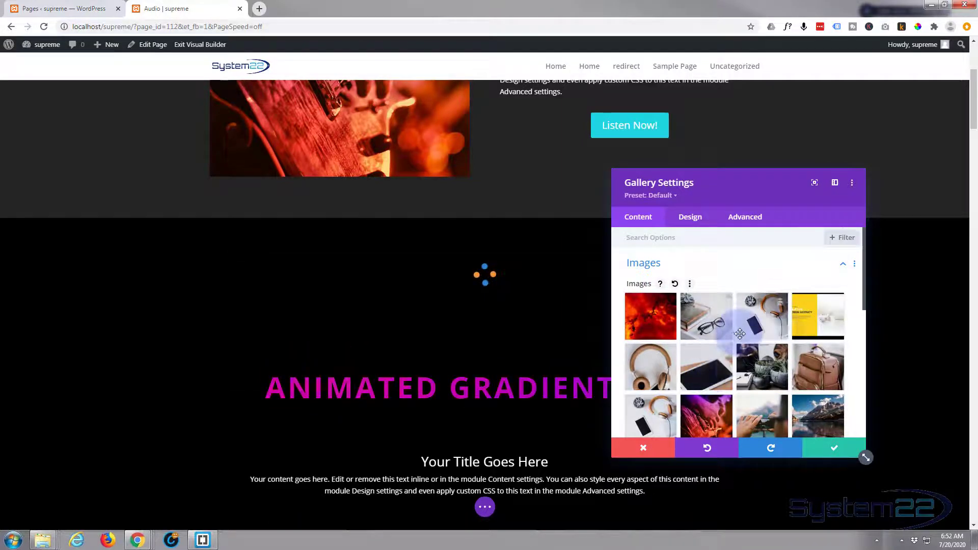
# Step: Set the gallery's image count to 12 and move the Gallery Settings window clear of the image grid
pyautogui.scroll(-3, 740, 334)
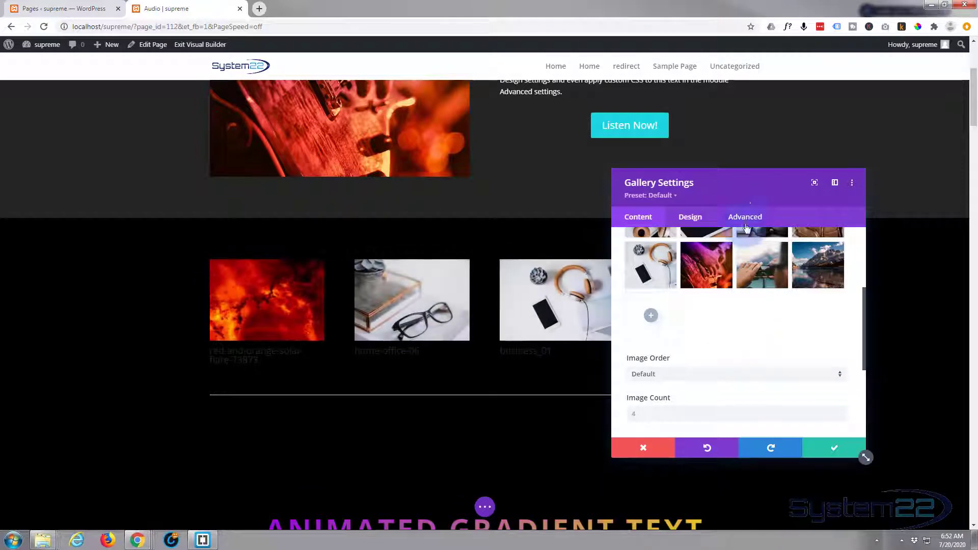
pyautogui.moveTo(754, 181); pyautogui.dragTo(867, 190)
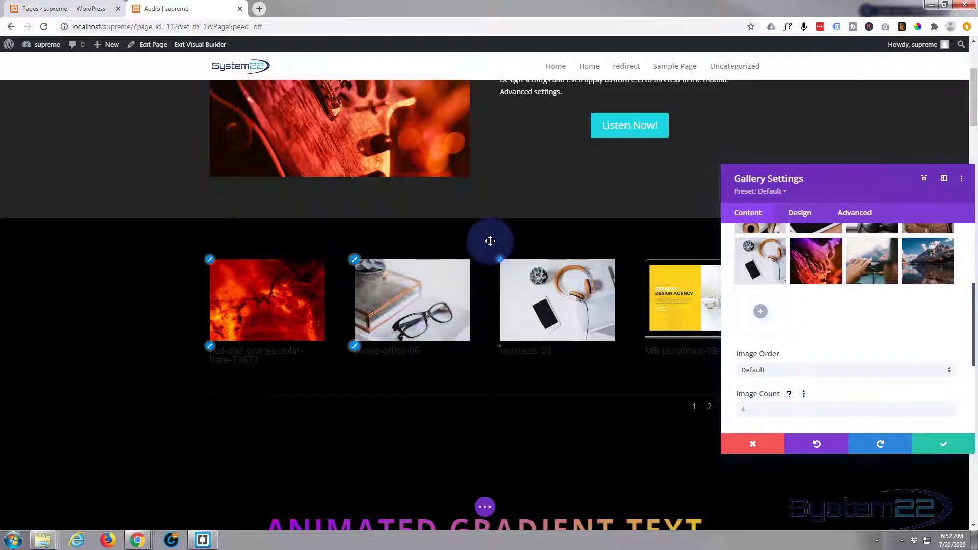
pyautogui.scroll(-3, 490, 240)
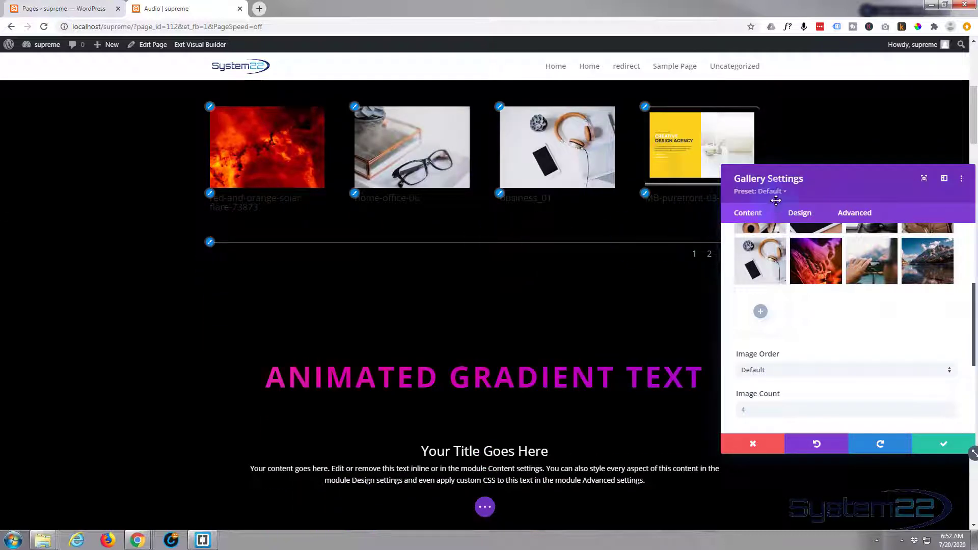
pyautogui.moveTo(829, 194); pyautogui.dragTo(459, 273)
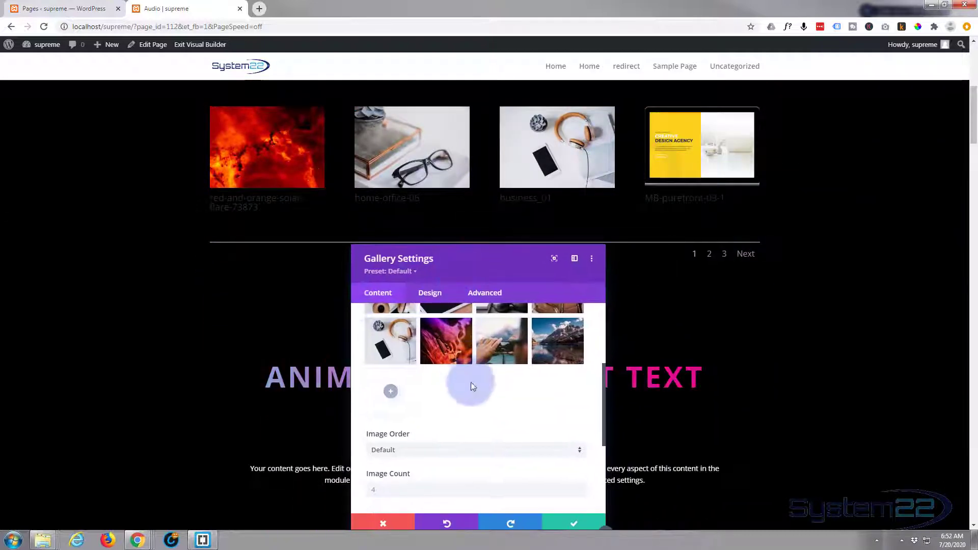
pyautogui.scroll(-1, 473, 393)
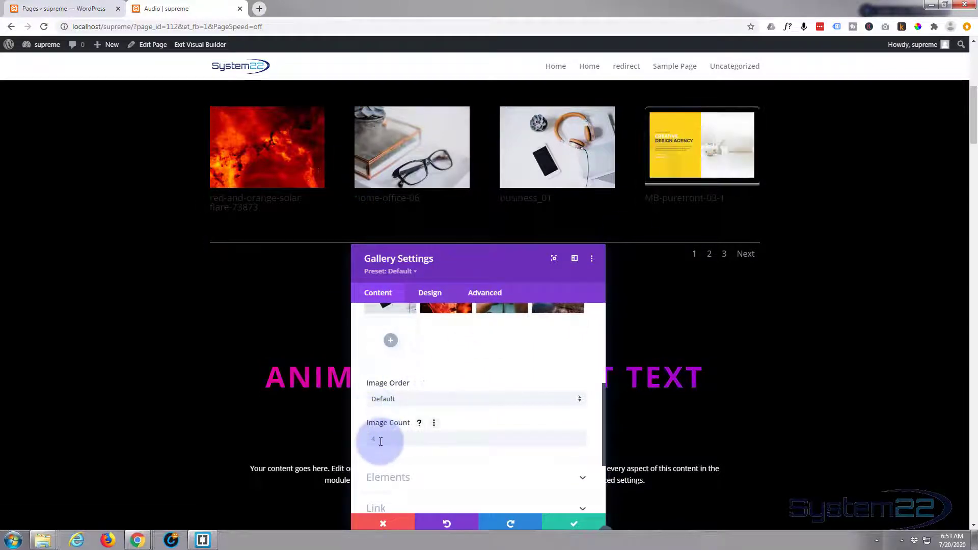
pyautogui.moveTo(523, 278); pyautogui.dragTo(604, 303)
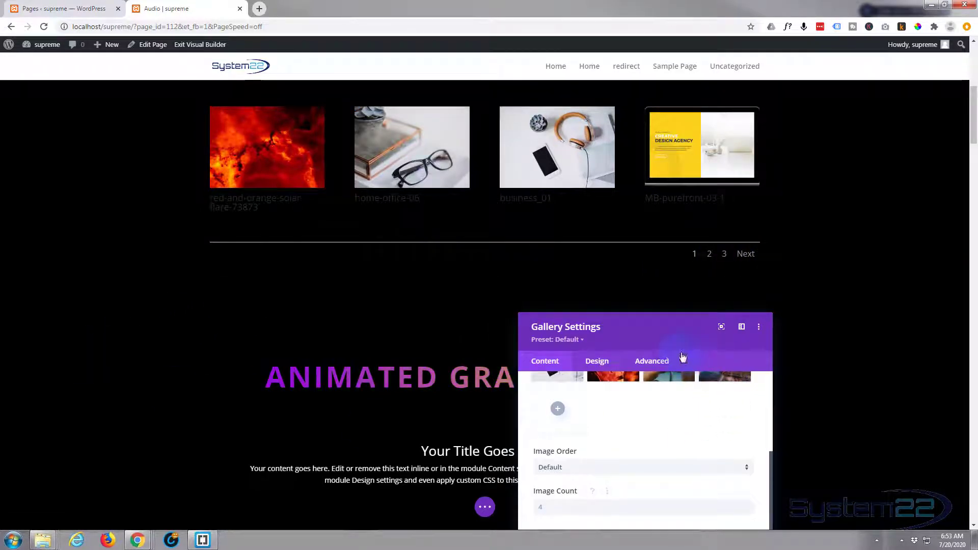
pyautogui.moveTo(651, 338); pyautogui.dragTo(615, 237)
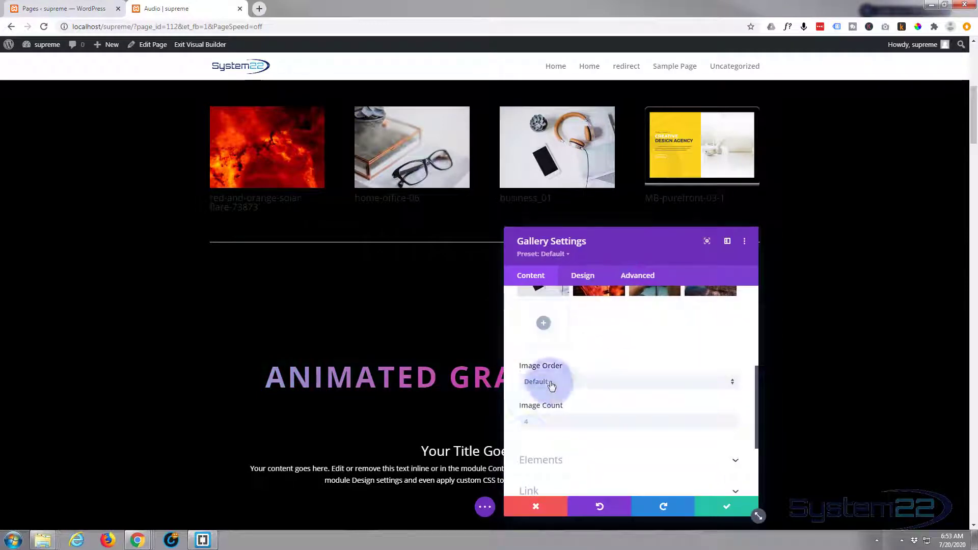
pyautogui.click(521, 422)
pyautogui.write('12')
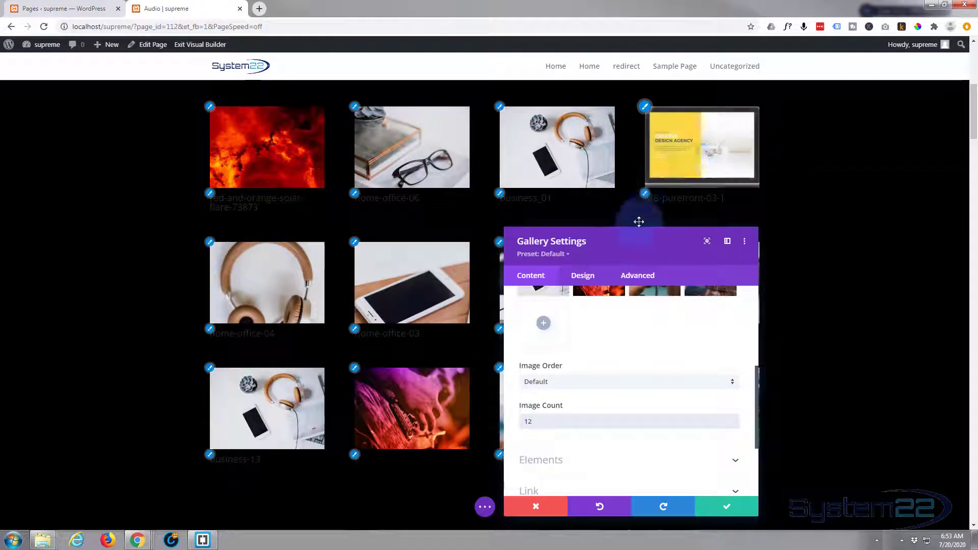
pyautogui.moveTo(628, 247); pyautogui.dragTo(859, 238)
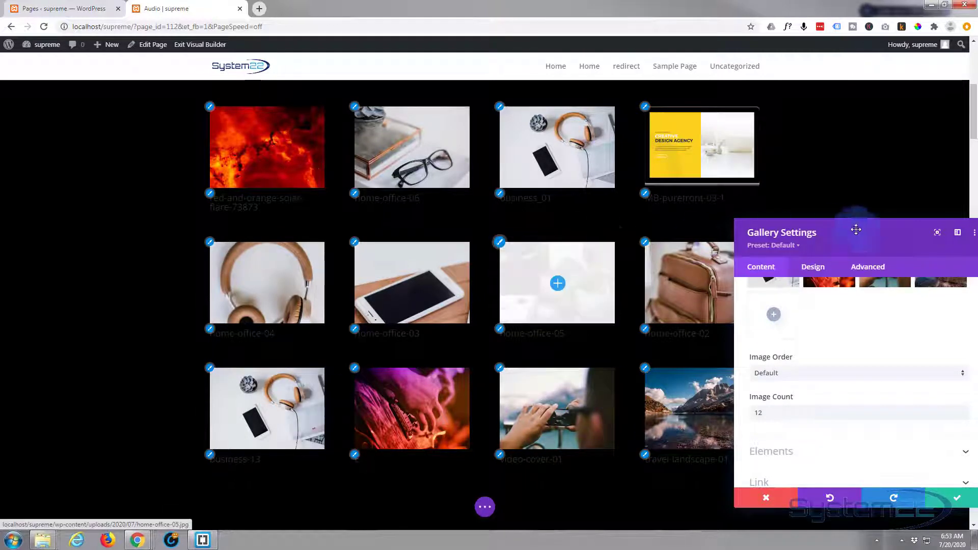
pyautogui.scroll(3, 662, 262)
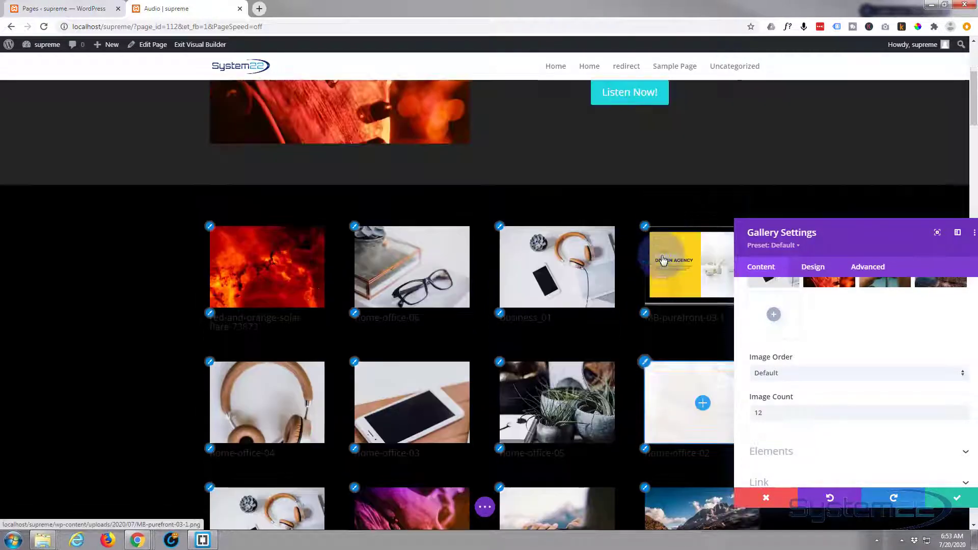
pyautogui.scroll(-2, 661, 255)
pyautogui.scroll(-2, 661, 255)
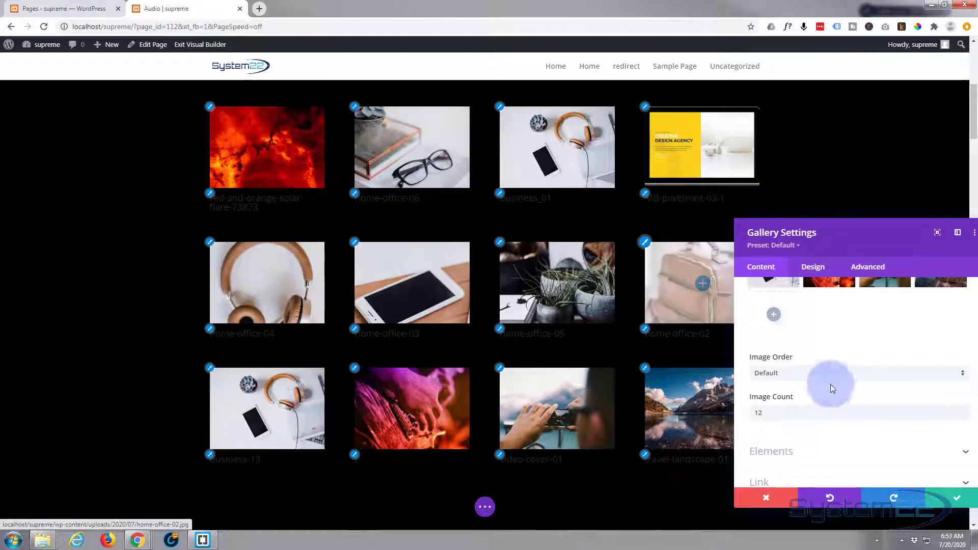
# Step: Turn off the gallery's title and caption display and its pagination, and save the gallery settings
pyautogui.scroll(-1, 824, 376)
pyautogui.scroll(-2, 823, 372)
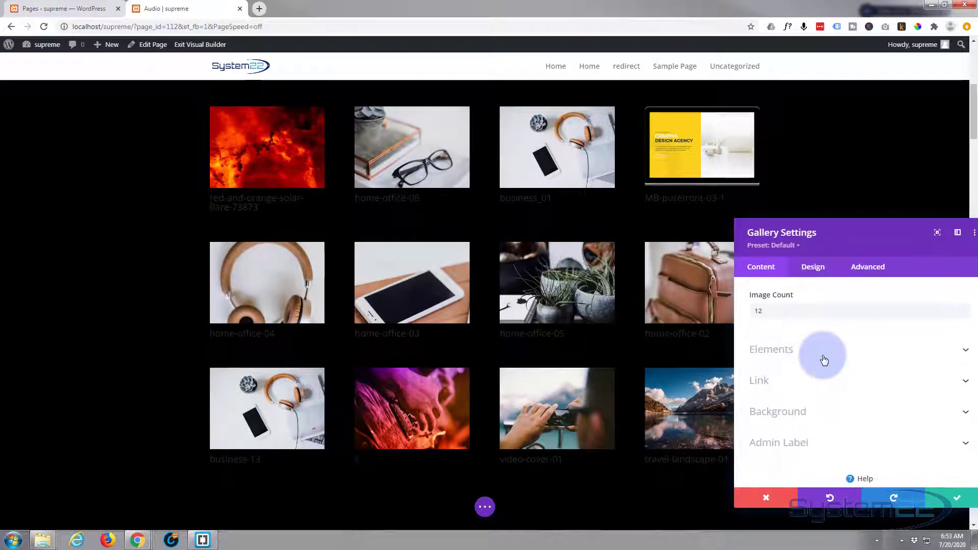
pyautogui.click(825, 358)
pyautogui.scroll(1, 825, 358)
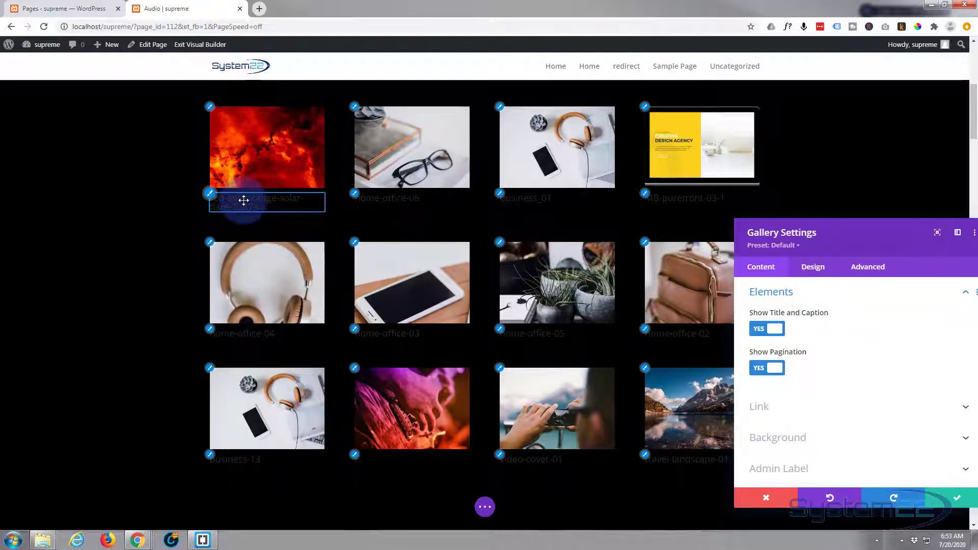
pyautogui.scroll(-3, 602, 382)
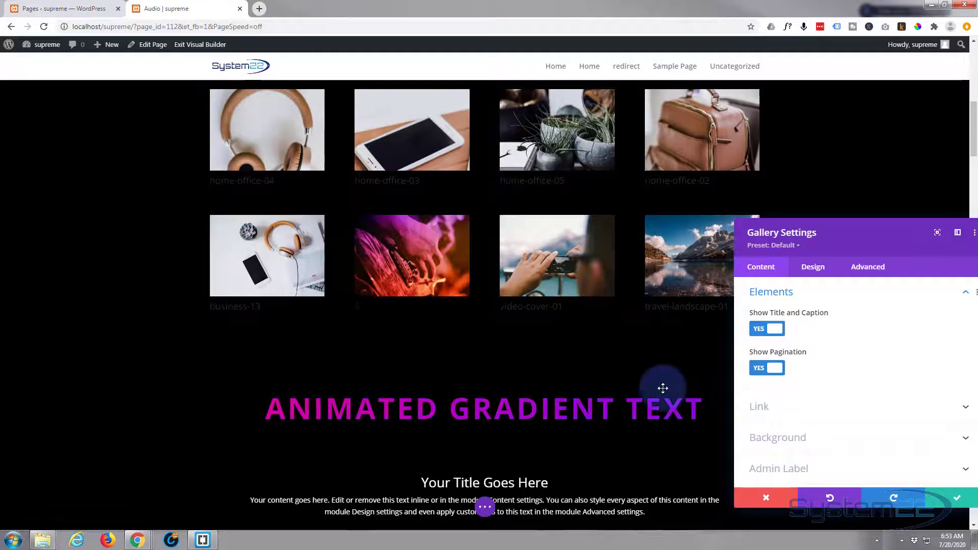
pyautogui.scroll(2, 662, 390)
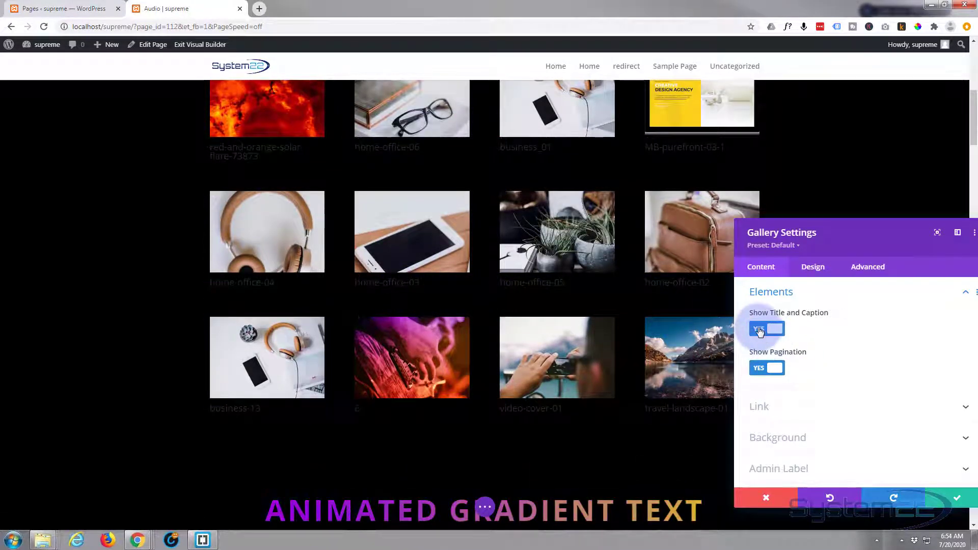
pyautogui.click(760, 330)
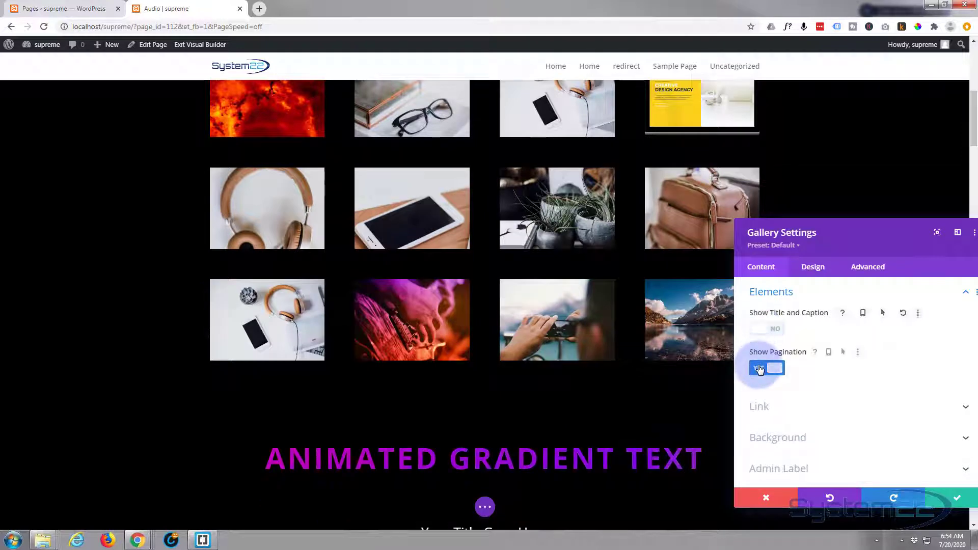
pyautogui.click(760, 368)
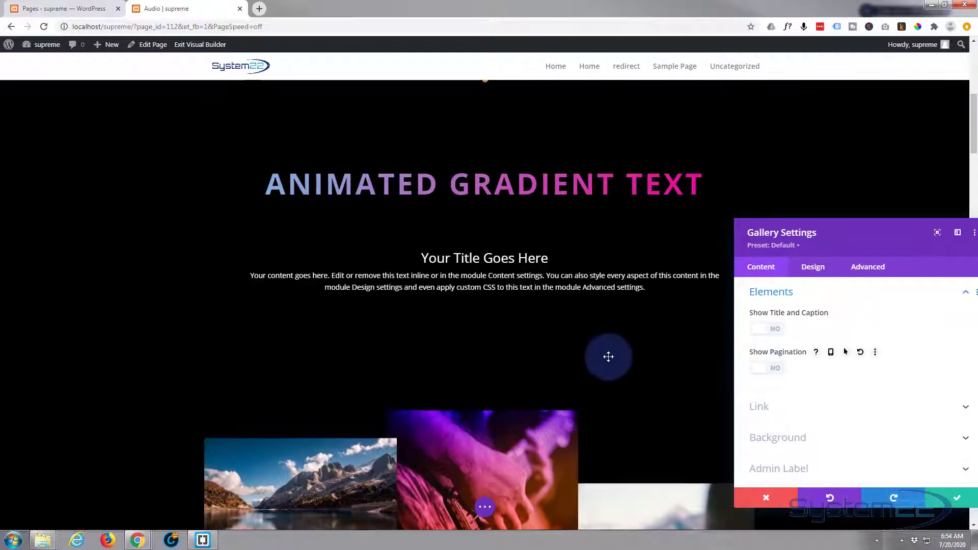
pyautogui.scroll(6, 608, 357)
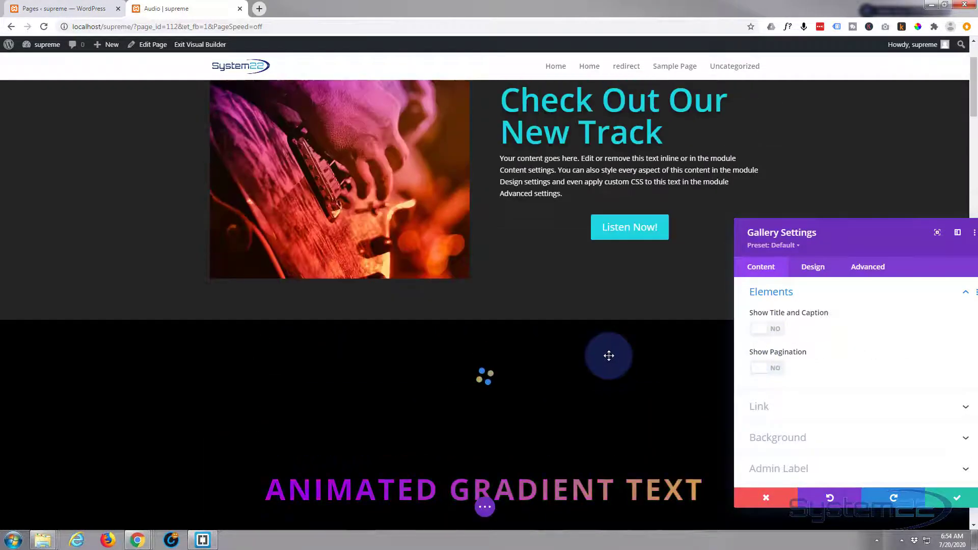
pyautogui.scroll(-2, 609, 356)
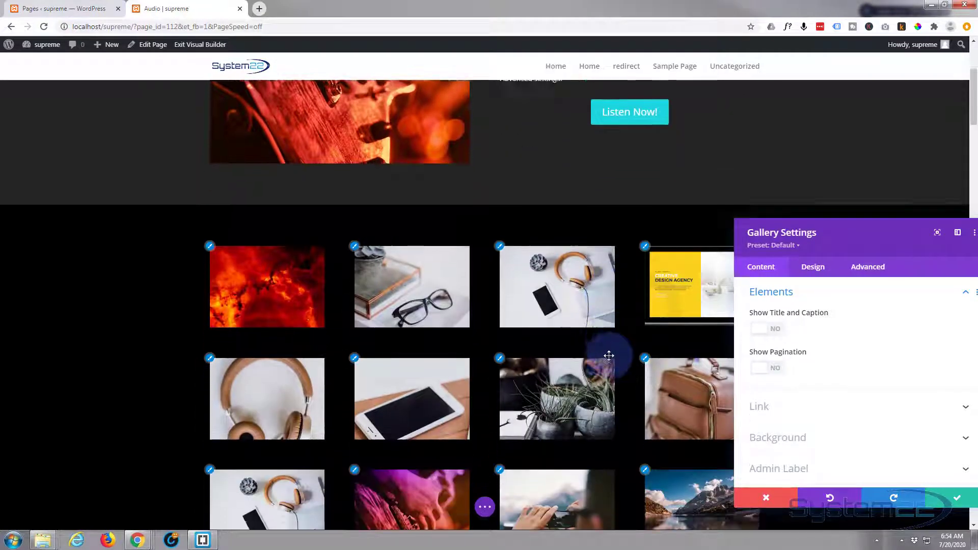
pyautogui.scroll(-2, 609, 355)
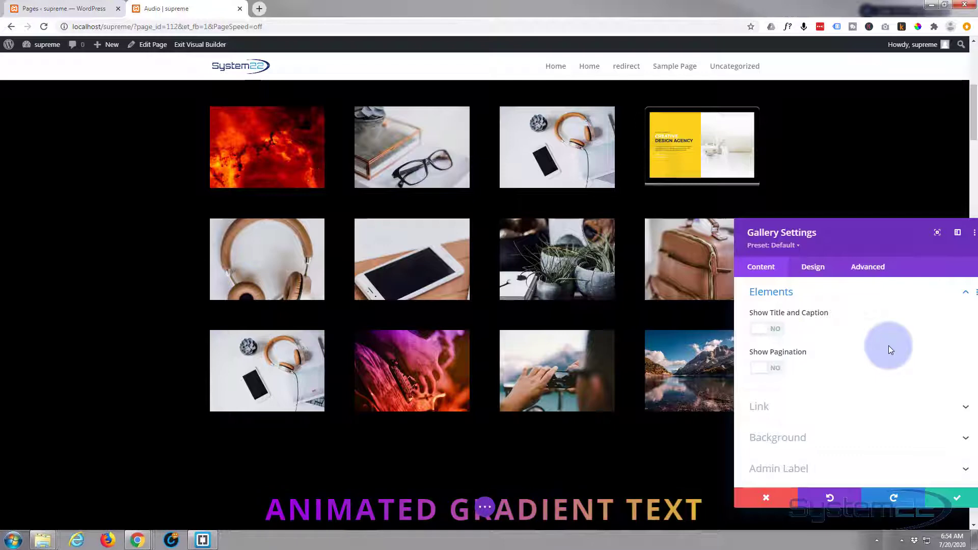
pyautogui.scroll(1, 888, 350)
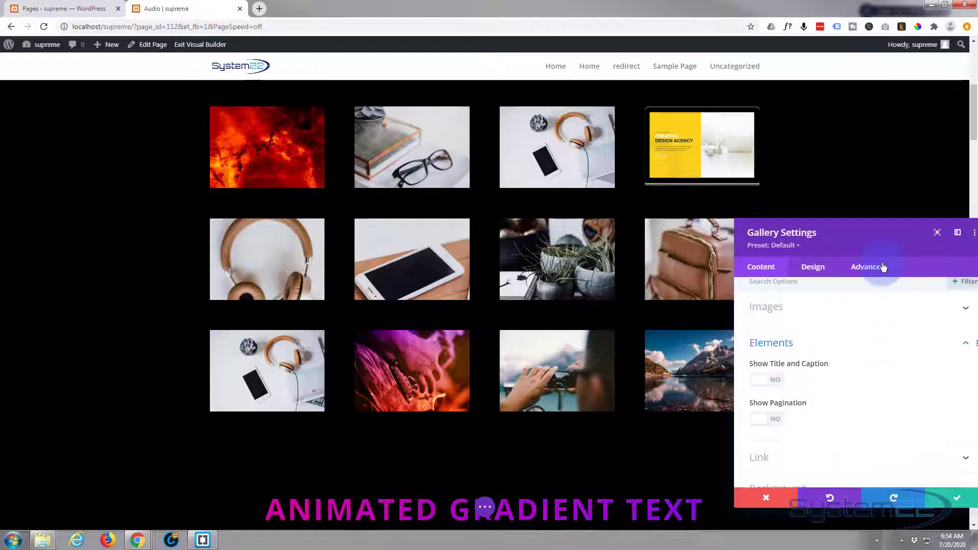
pyautogui.scroll(1, 799, 153)
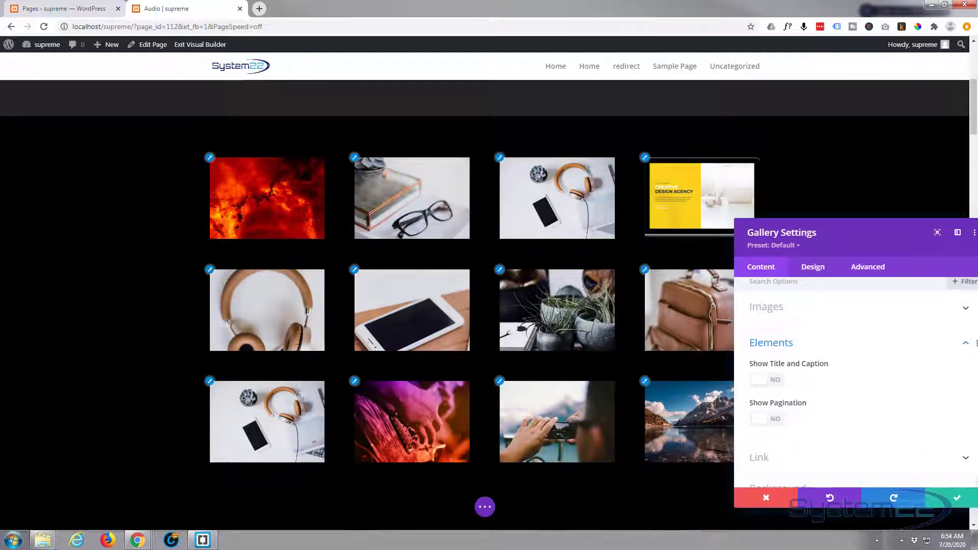
pyautogui.click(951, 498)
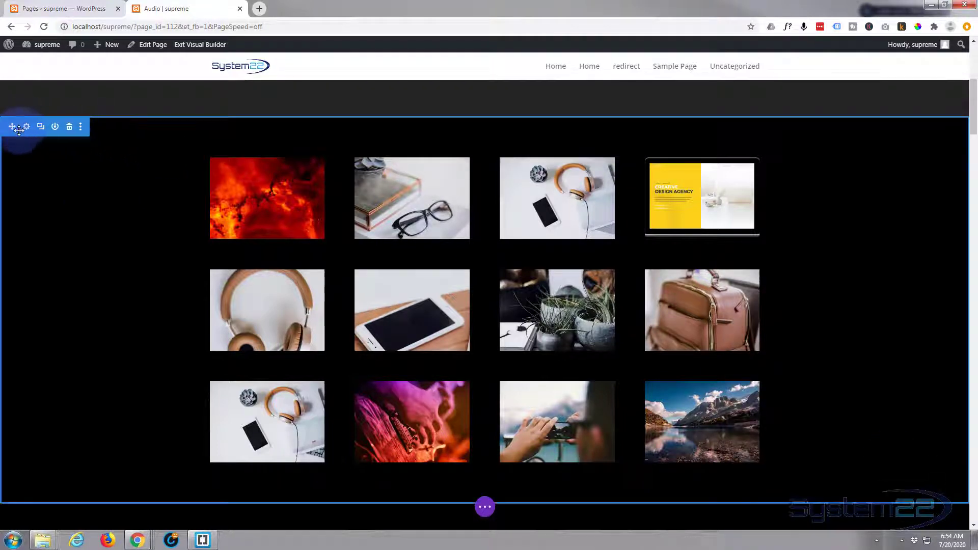
# Step: Try a white background on the section containing the gallery and set it back to black (#000000)
pyautogui.click(27, 128)
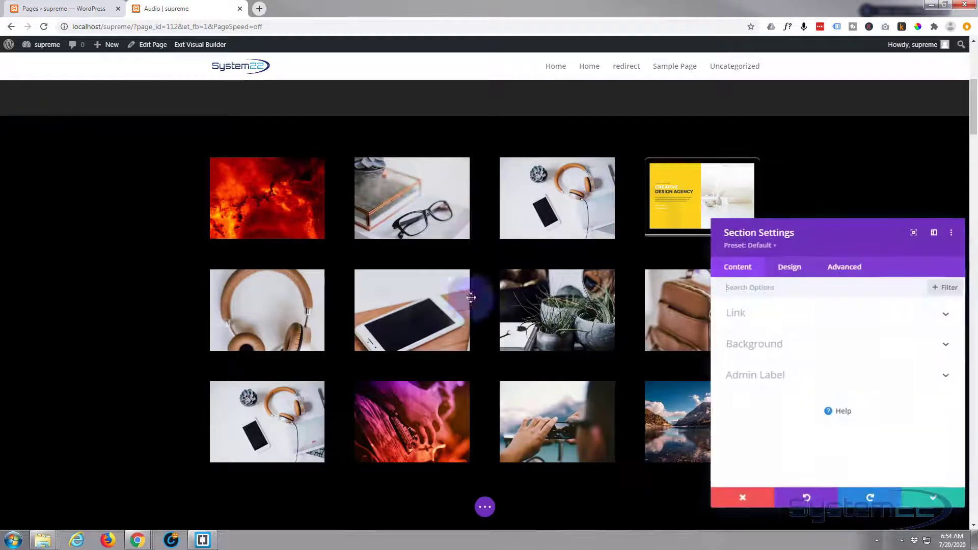
pyautogui.click(848, 345)
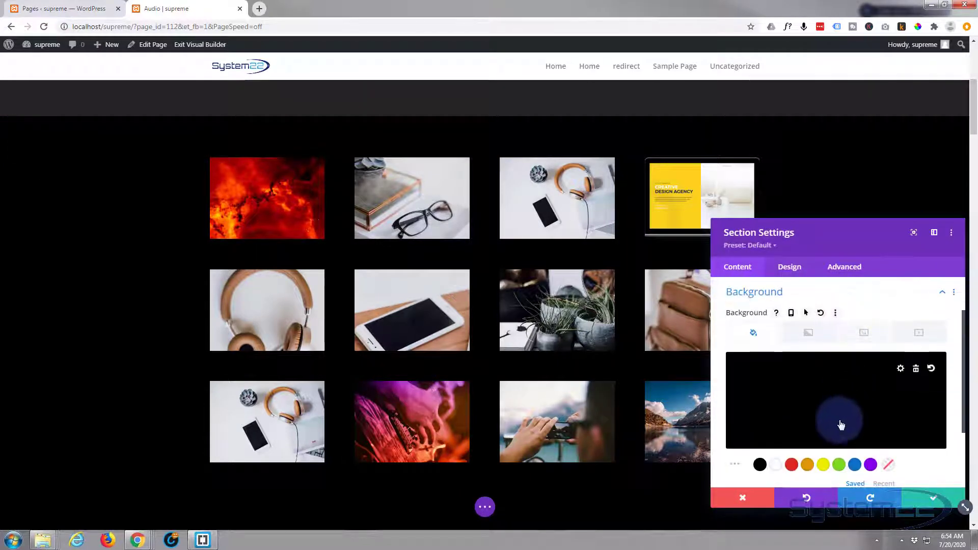
pyautogui.click(776, 465)
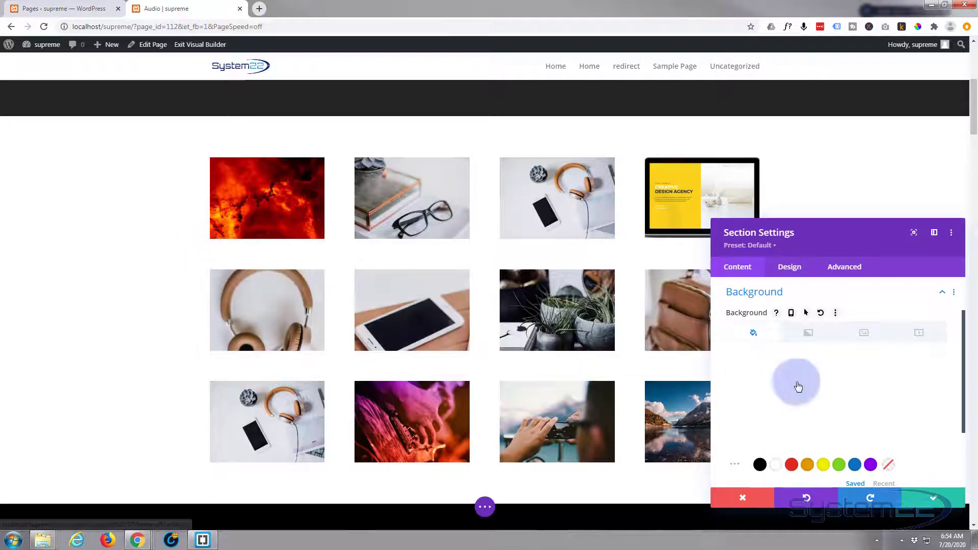
pyautogui.click(760, 466)
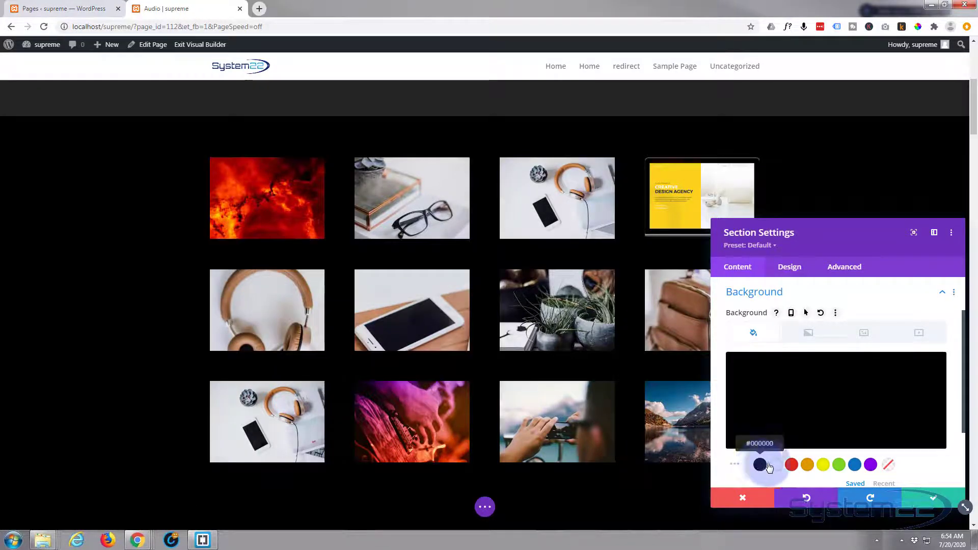
pyautogui.click(948, 504)
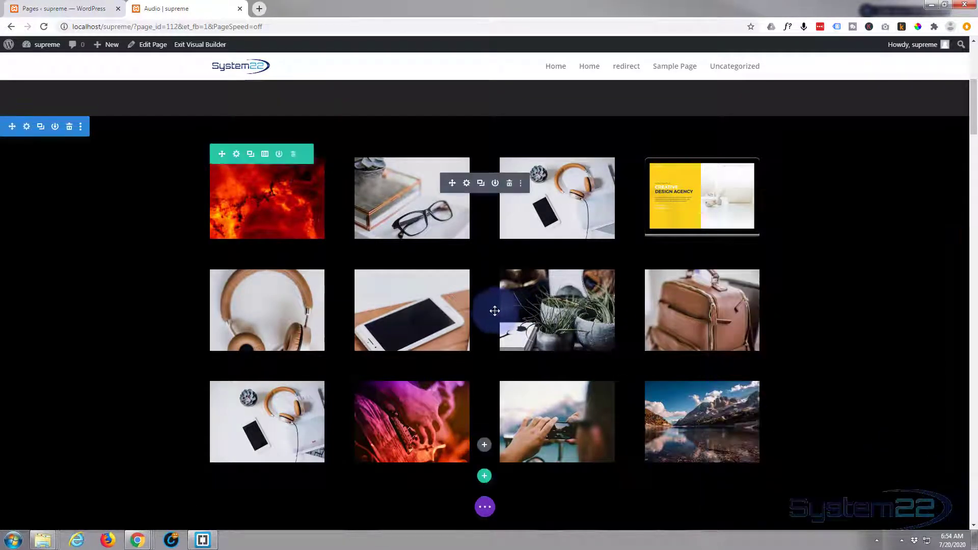
# Step: Reopen the gallery's settings and examine its module link URL and link target options
pyautogui.click(467, 183)
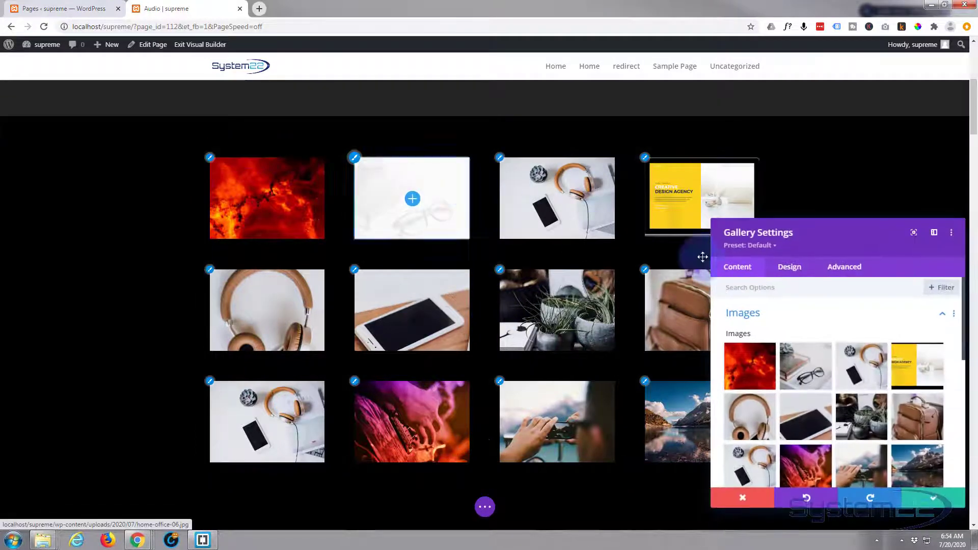
pyautogui.scroll(-10, 852, 301)
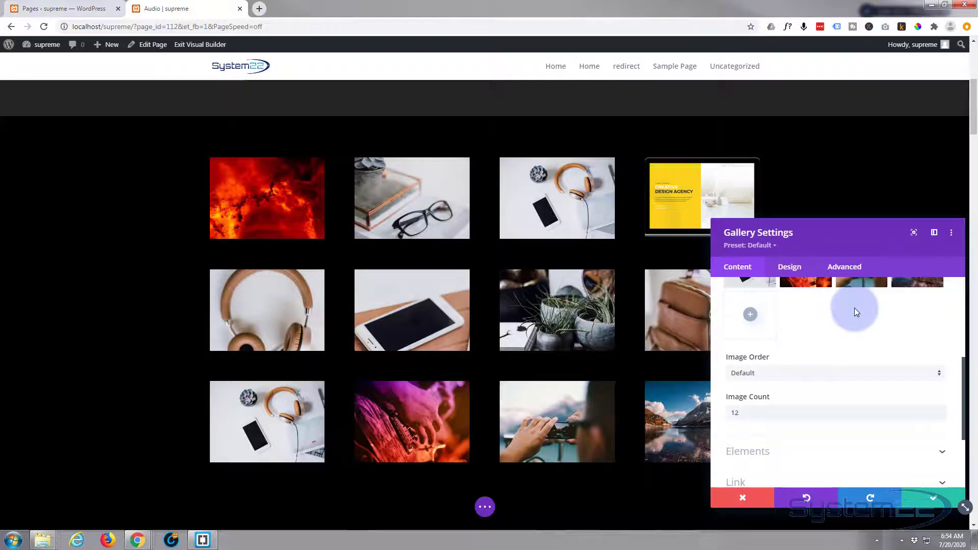
pyautogui.scroll(-1, 860, 347)
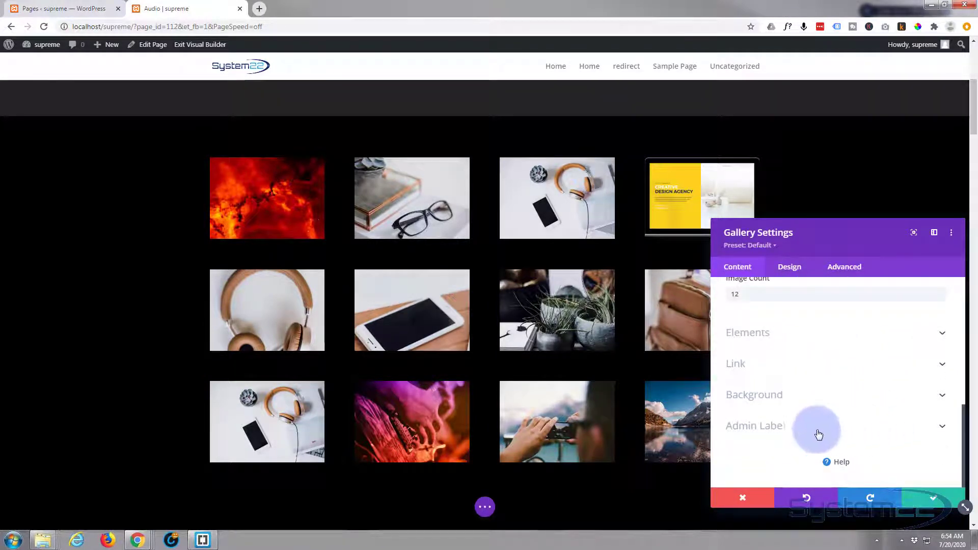
pyautogui.moveTo(500, 367)
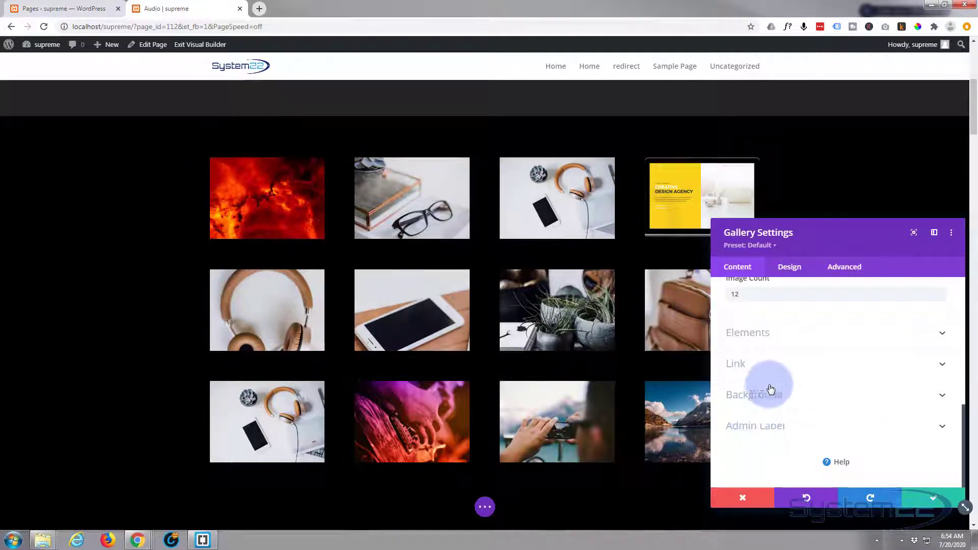
pyautogui.click(806, 365)
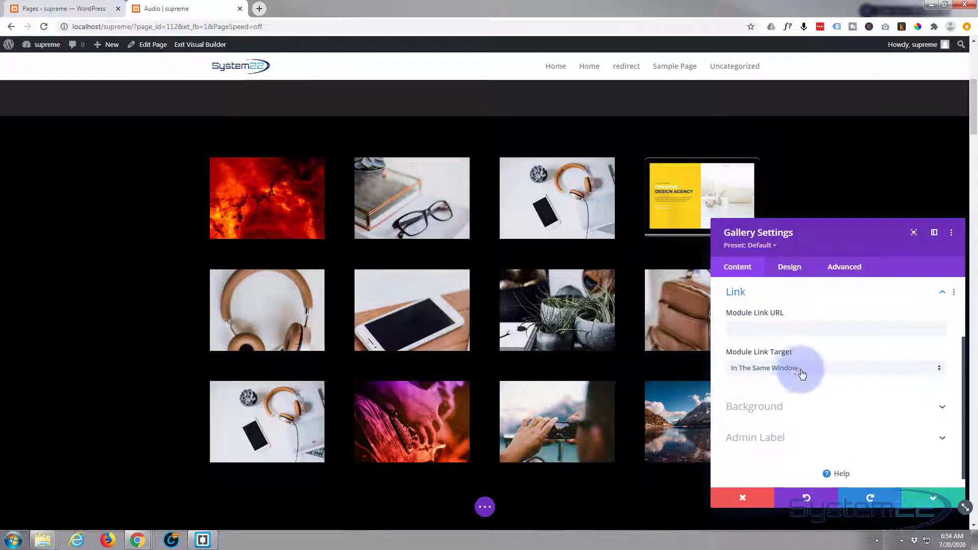
pyautogui.click(828, 375)
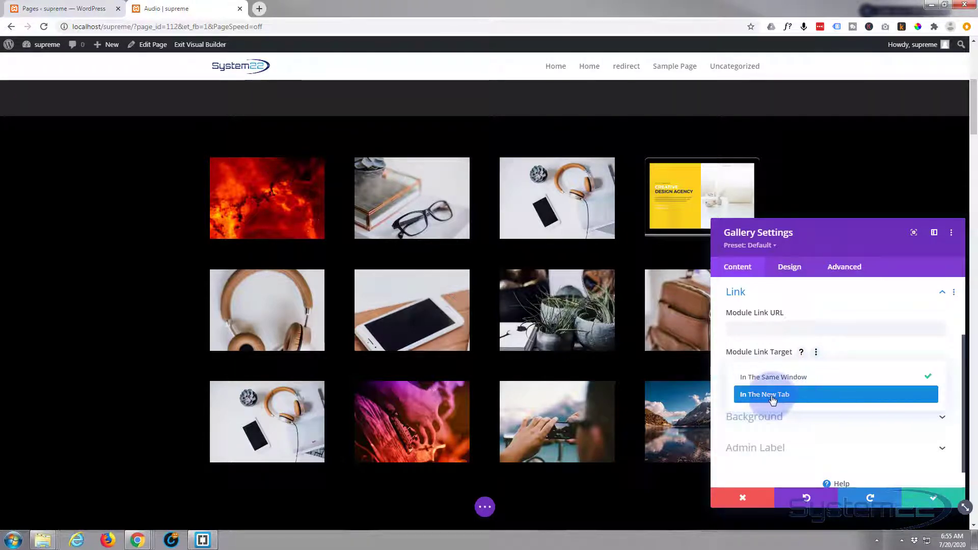
pyautogui.click(886, 347)
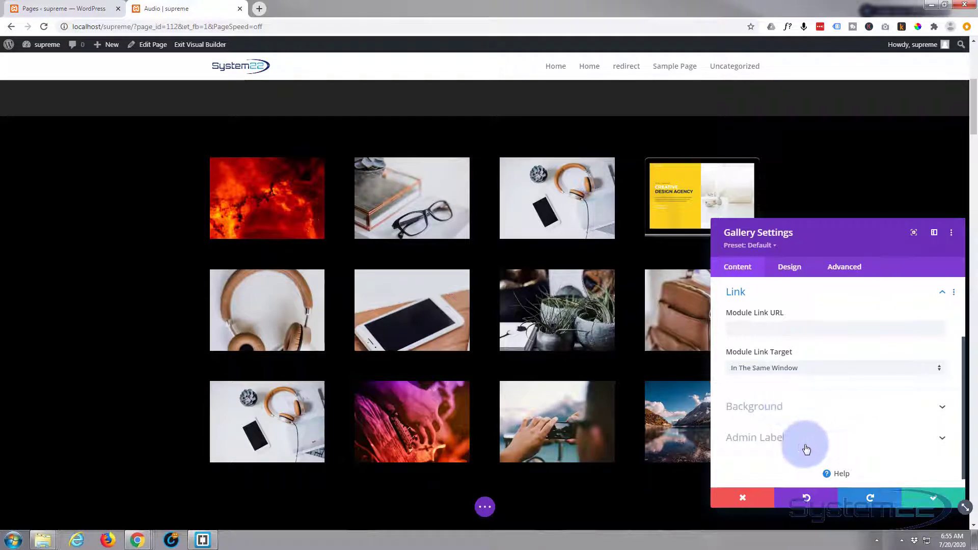
# Step: Select Grid as the gallery's layout in its design settings
pyautogui.click(790, 274)
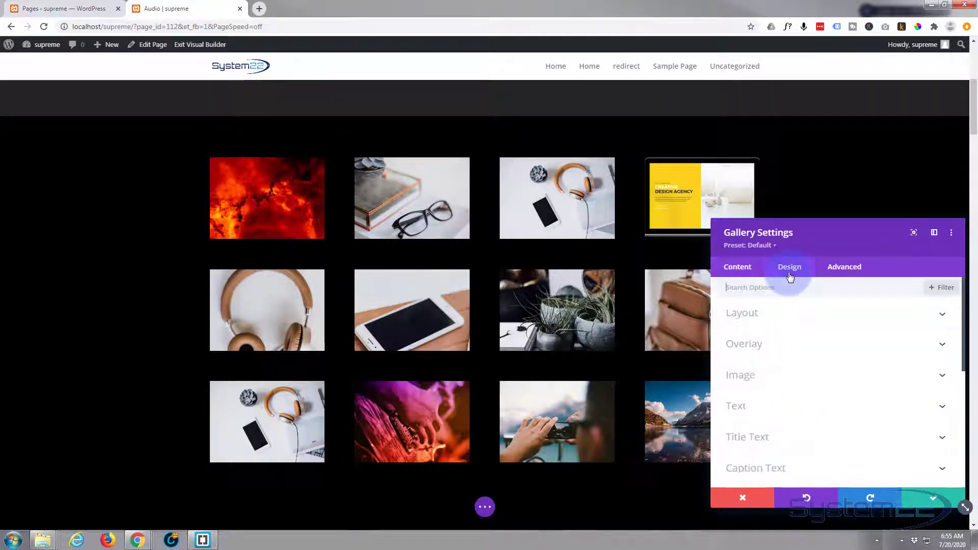
pyautogui.click(845, 317)
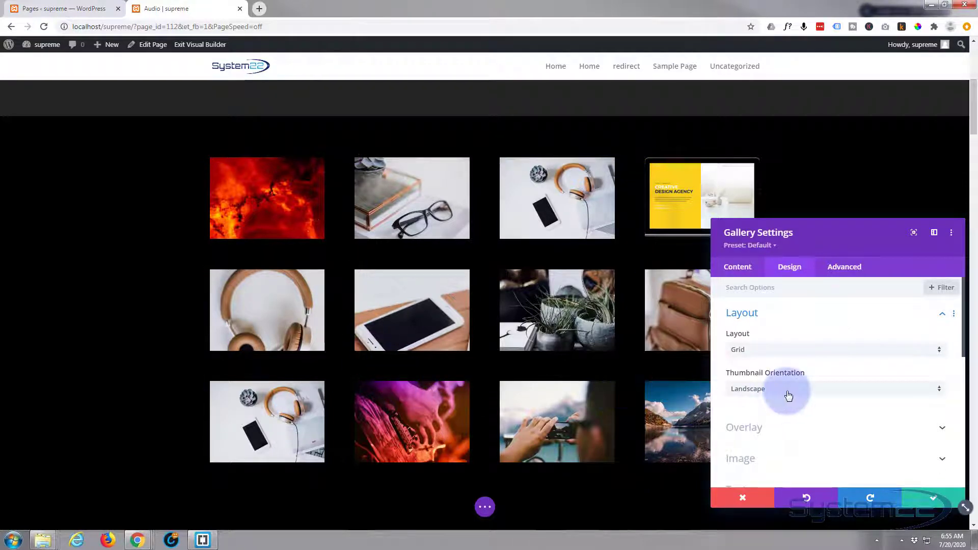
pyautogui.click(801, 352)
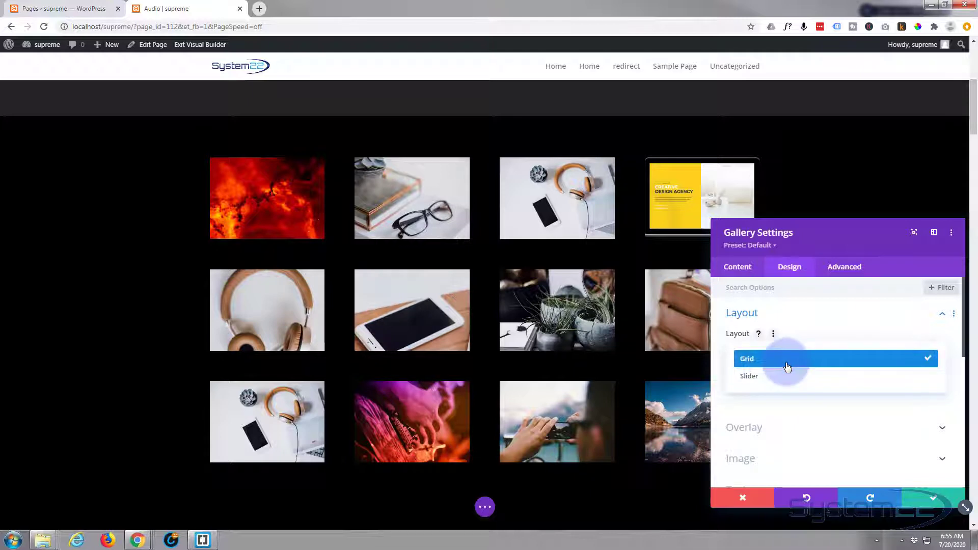
pyautogui.click(787, 363)
# Step: Preview the gallery with Portrait thumbnail orientation and switch it back to Landscape
pyautogui.scroll(-1, 787, 362)
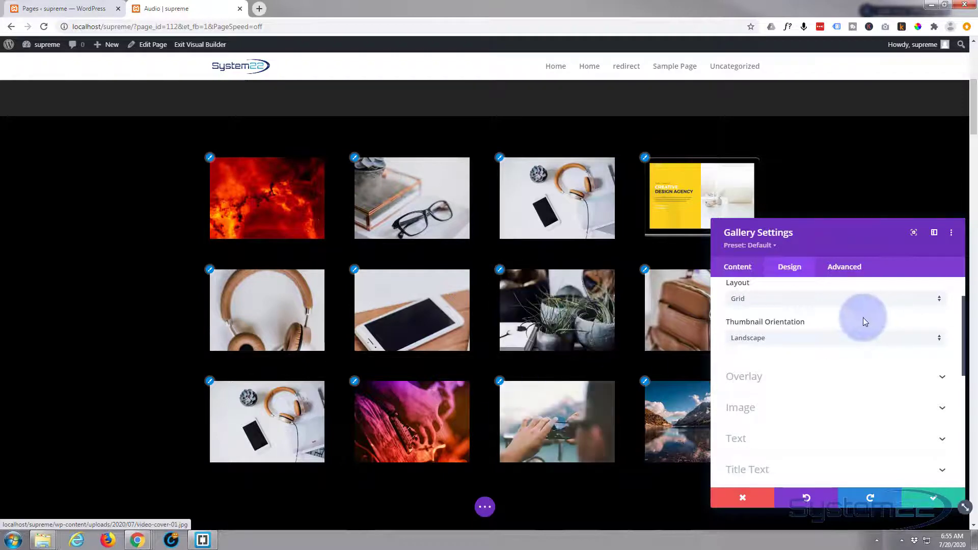
pyautogui.click(781, 341)
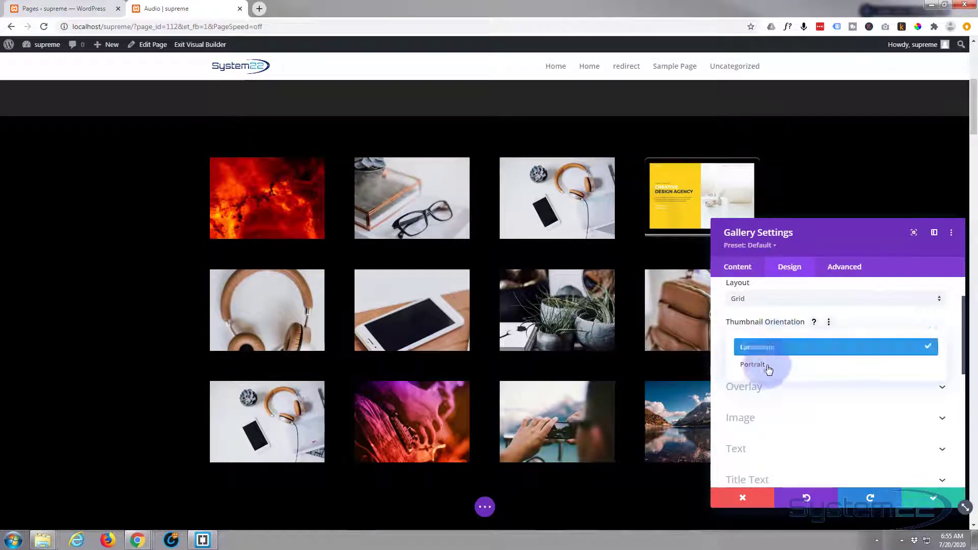
pyautogui.click(770, 365)
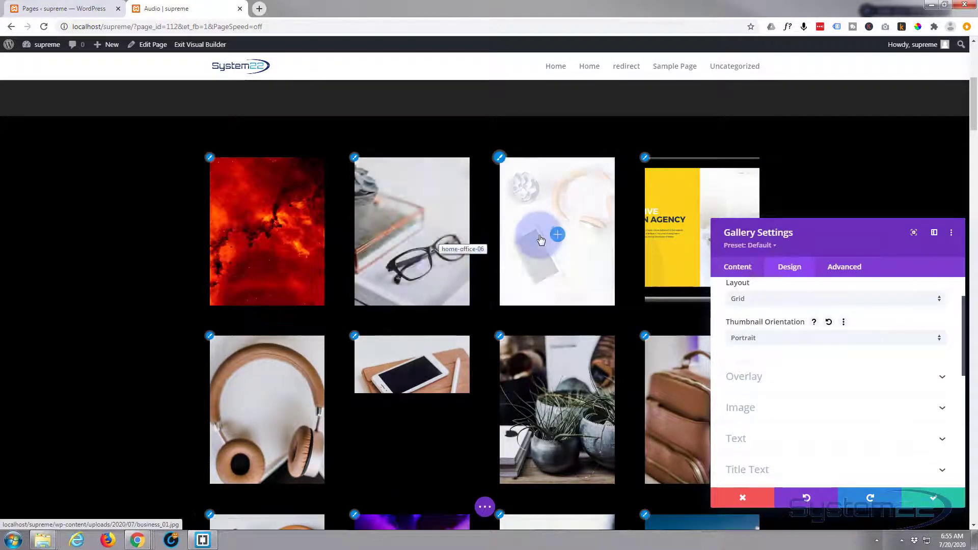
pyautogui.scroll(-2, 557, 376)
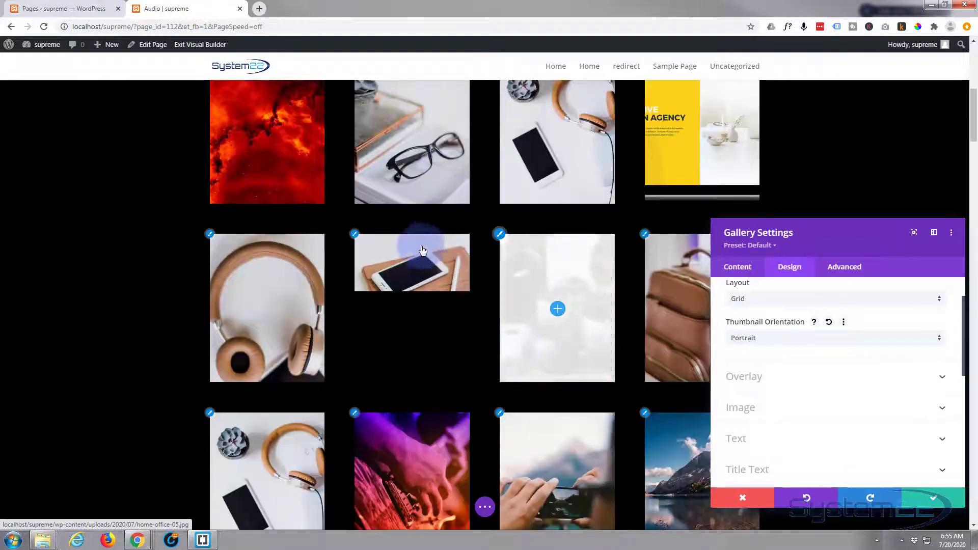
pyautogui.scroll(-2, 561, 316)
pyautogui.scroll(-3, 560, 321)
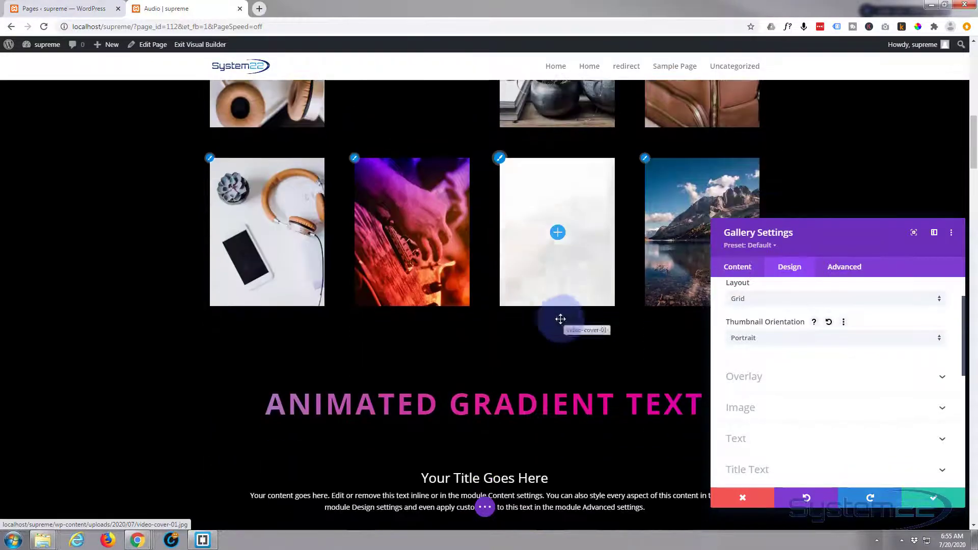
pyautogui.scroll(1, 576, 313)
pyautogui.scroll(4, 578, 313)
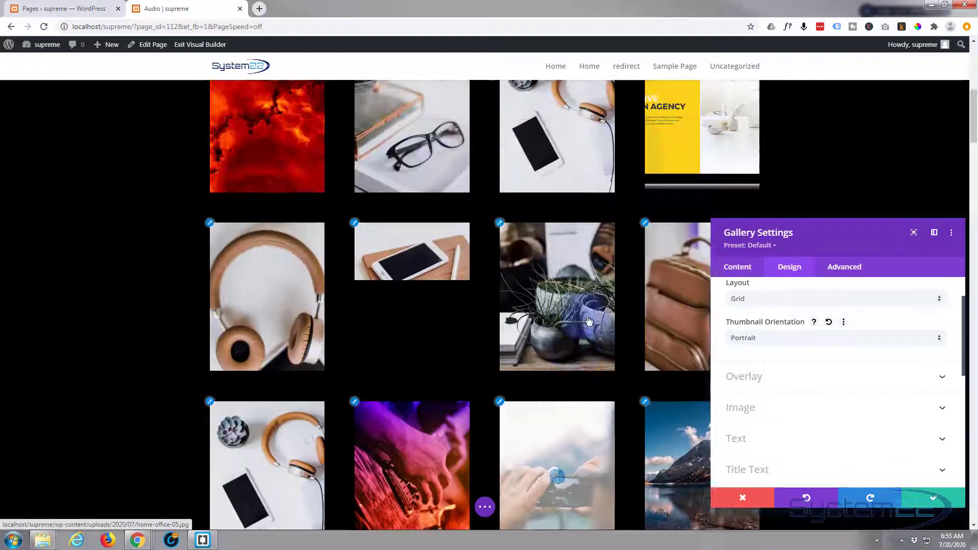
pyautogui.click(811, 344)
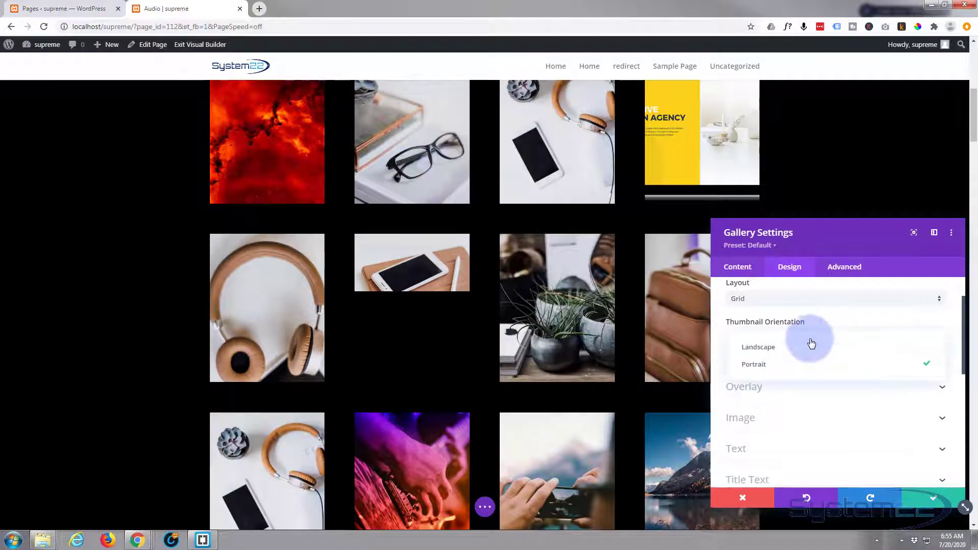
pyautogui.click(798, 349)
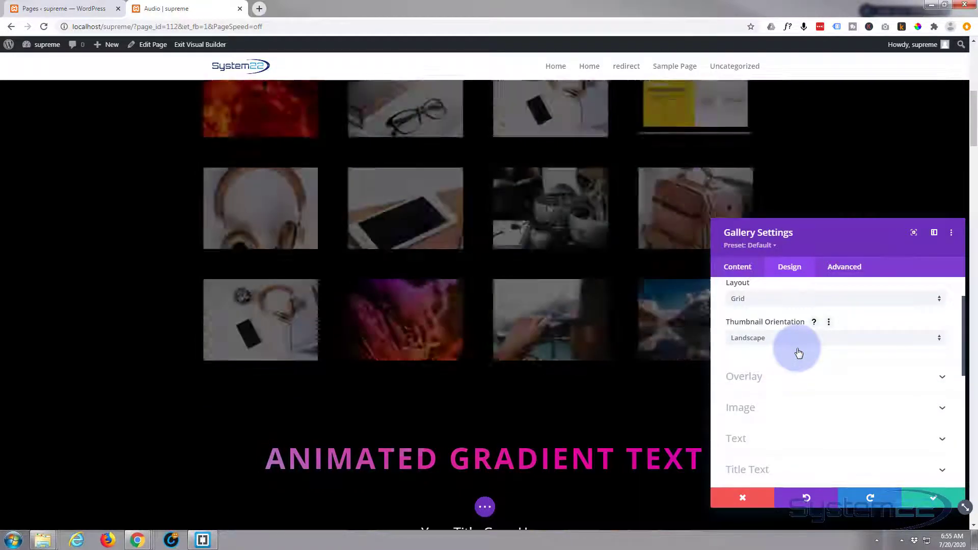
# Step: Set the gallery's overlay icon color to red (#e02b20) and its overlay background color to semi-transparent purple, rgba(131,0,233,0.7)
pyautogui.scroll(3, 568, 367)
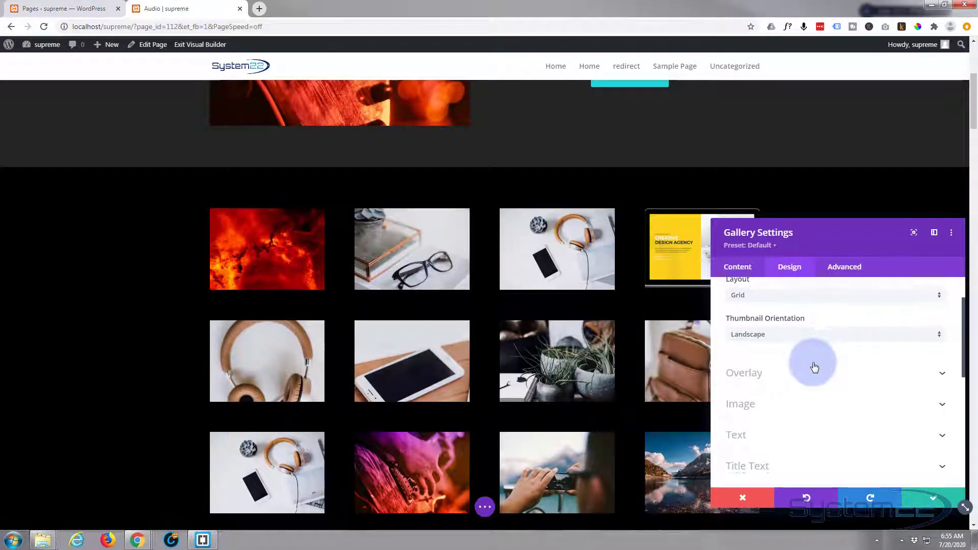
pyautogui.scroll(-1, 807, 334)
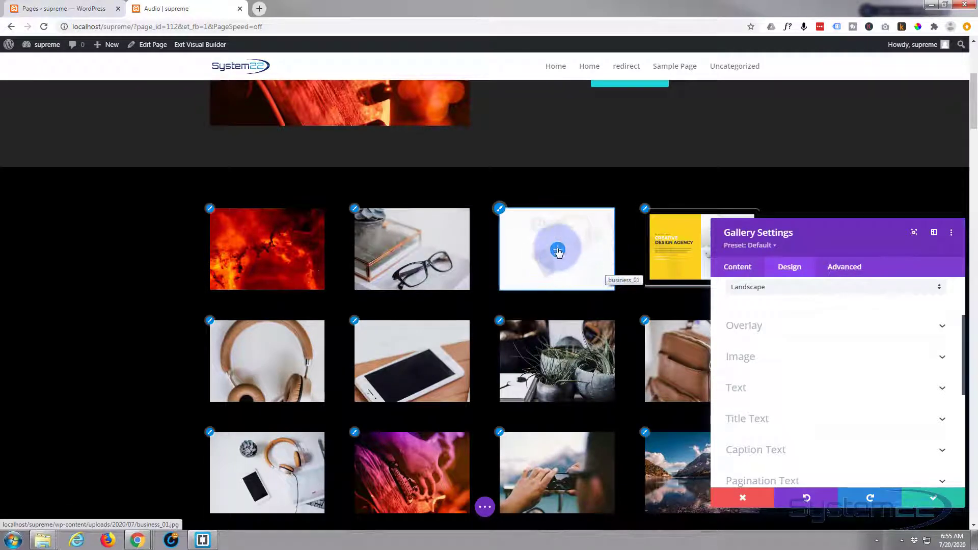
pyautogui.click(815, 326)
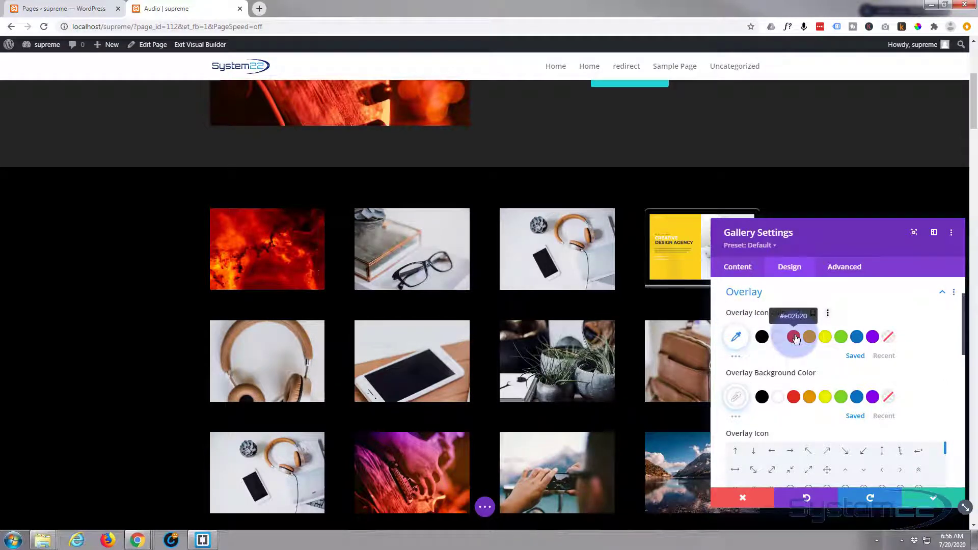
pyautogui.click(796, 338)
pyautogui.scroll(-1, 860, 314)
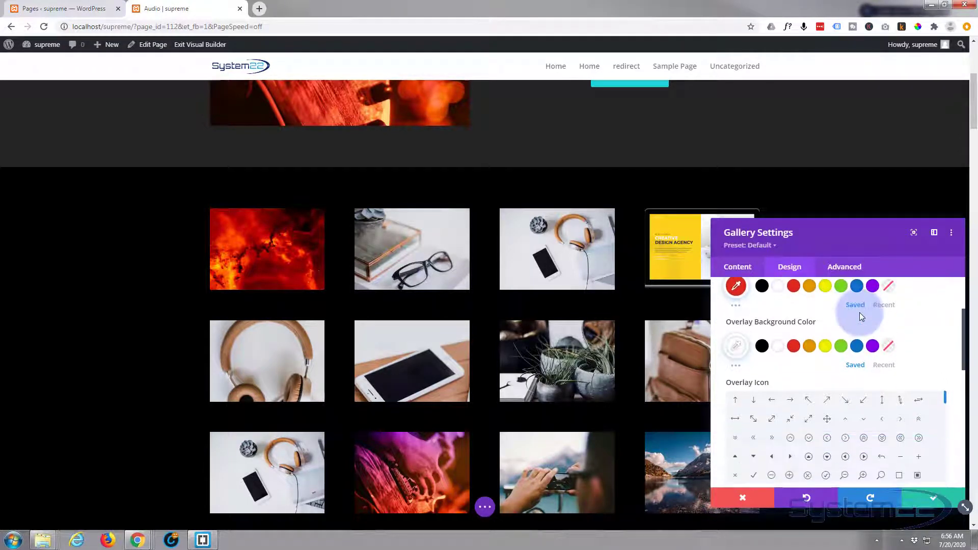
pyautogui.click(873, 346)
pyautogui.click(736, 346)
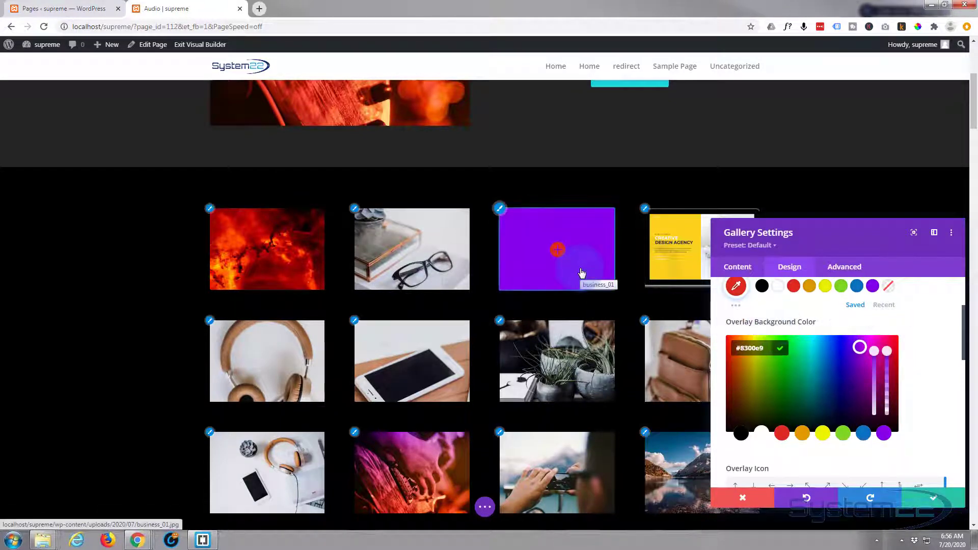
pyautogui.click(884, 373)
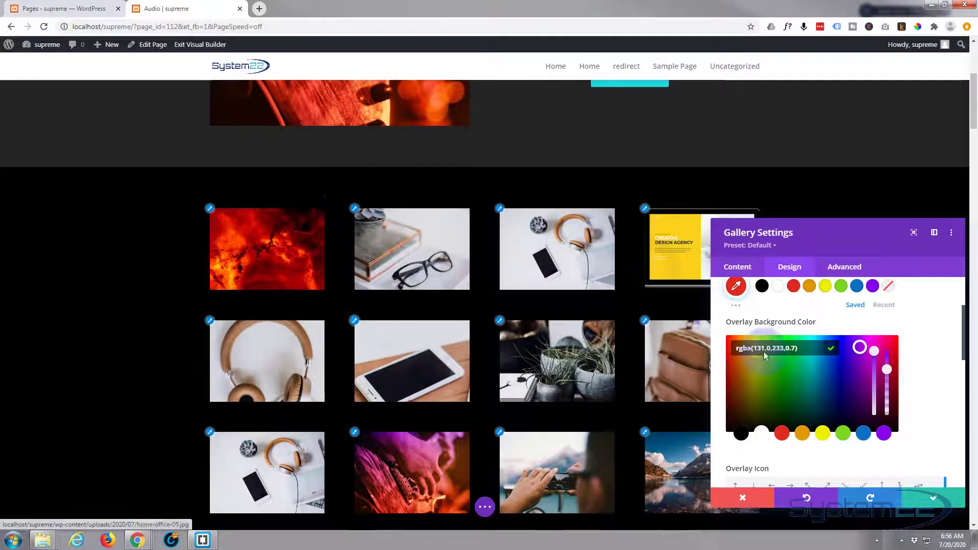
# Step: Choose the magnifying glass with a plus sign as the overlay icon and set the overlay icon color to white
pyautogui.scroll(-2, 932, 396)
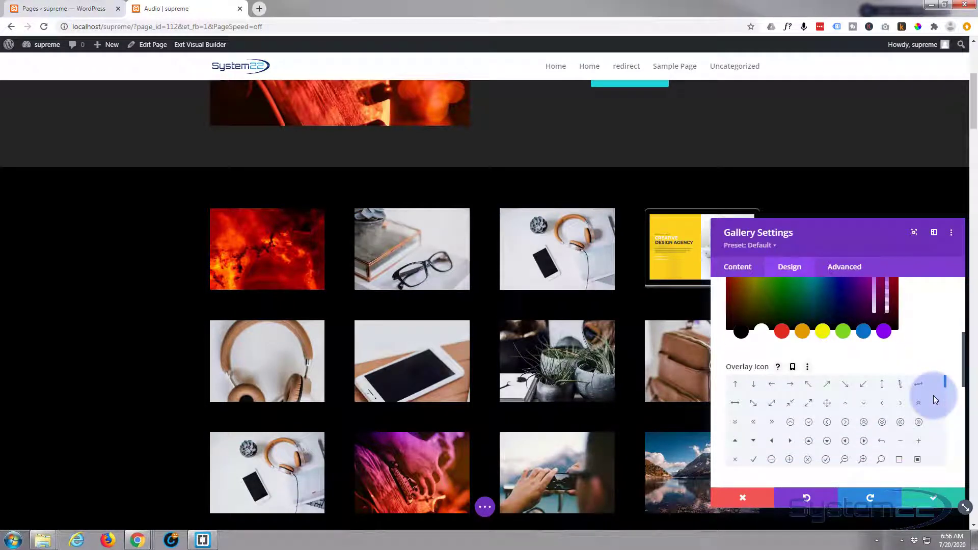
pyautogui.scroll(-1, 934, 396)
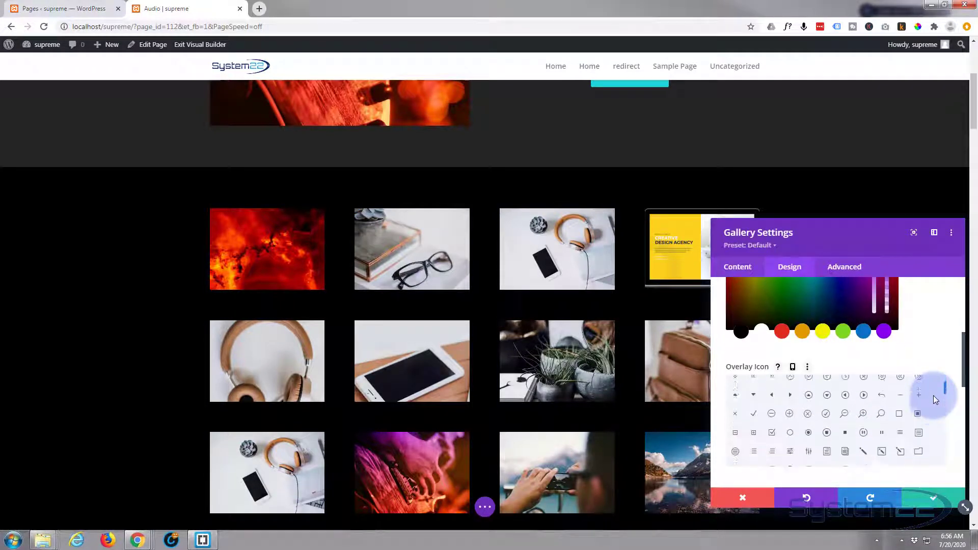
pyautogui.click(864, 410)
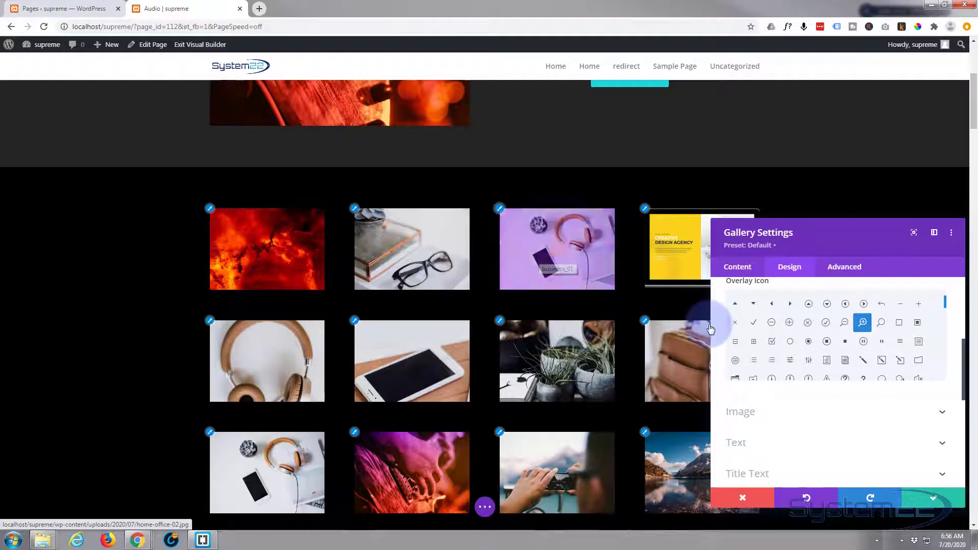
pyautogui.scroll(1, 810, 378)
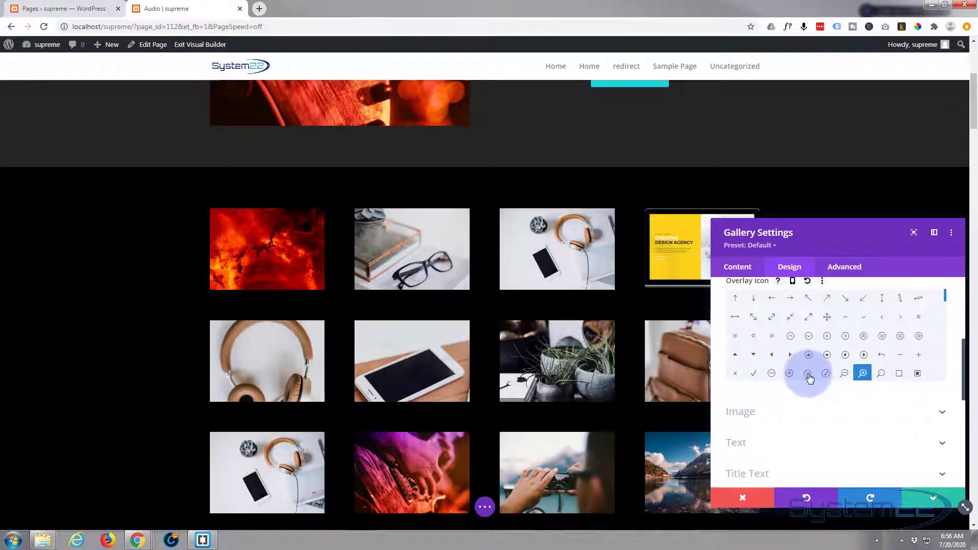
pyautogui.scroll(3, 802, 459)
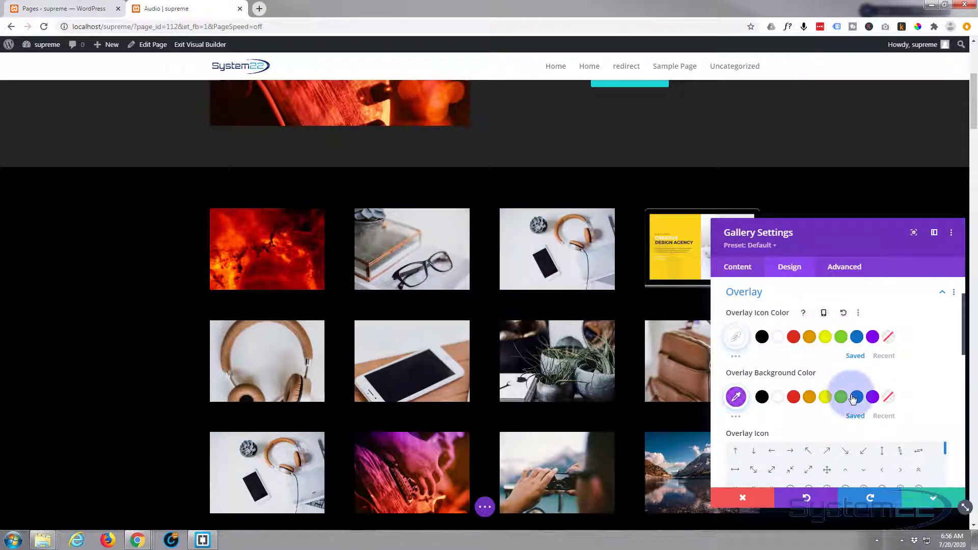
# Step: Give the gallery images a white border with a width of 1px
pyautogui.scroll(-5, 786, 446)
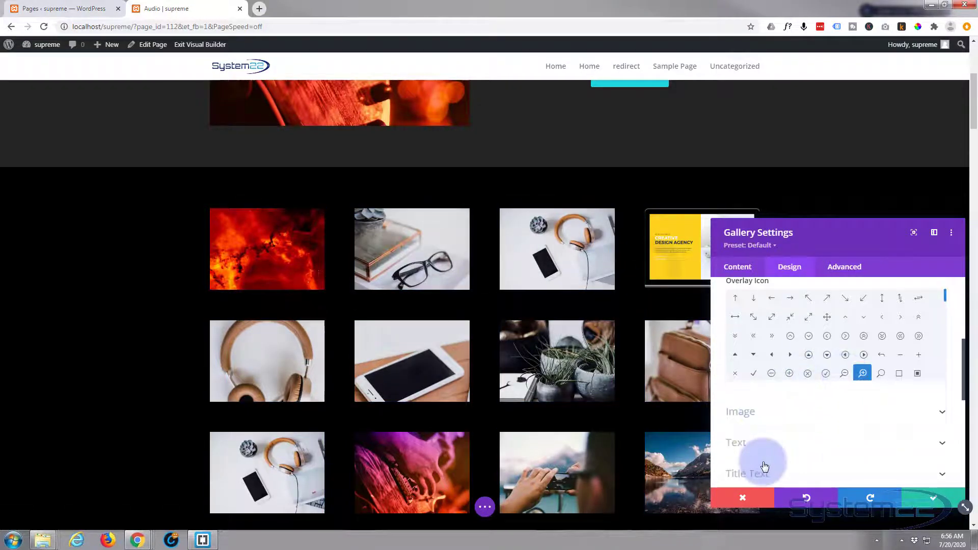
pyautogui.click(804, 370)
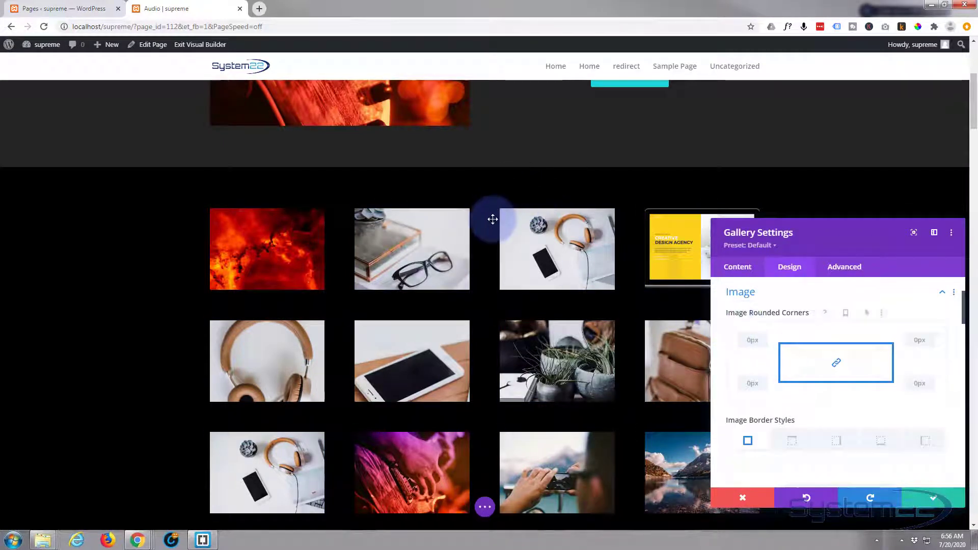
pyautogui.scroll(-3, 781, 360)
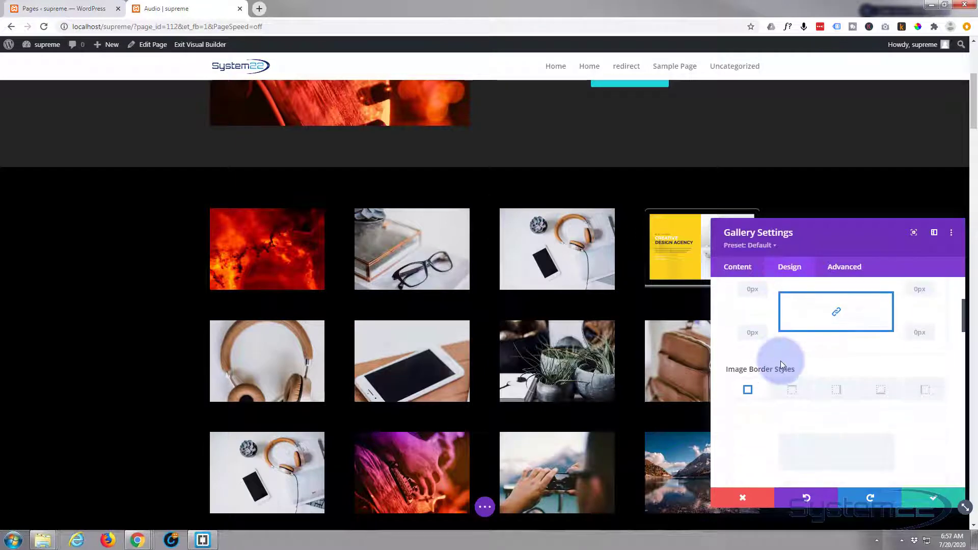
pyautogui.scroll(-1, 781, 361)
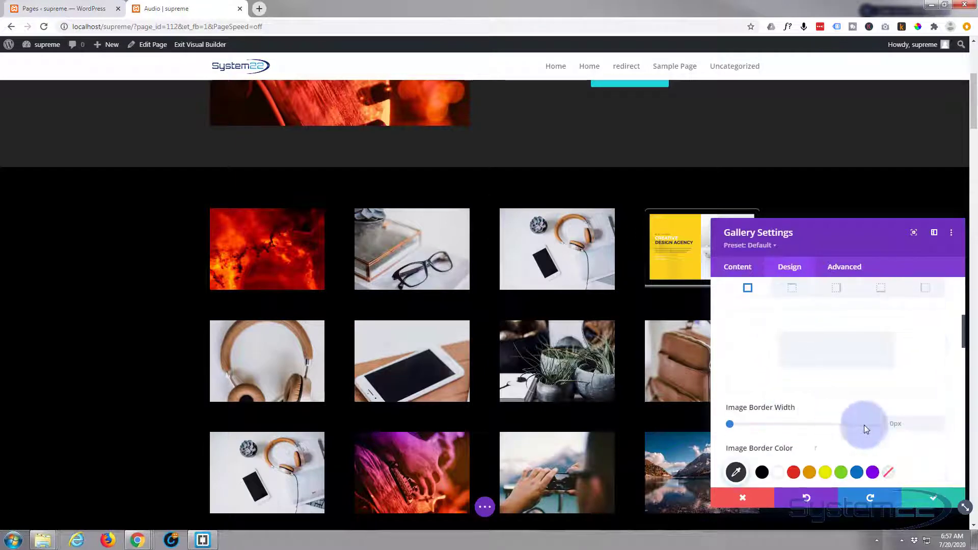
pyautogui.click(941, 420)
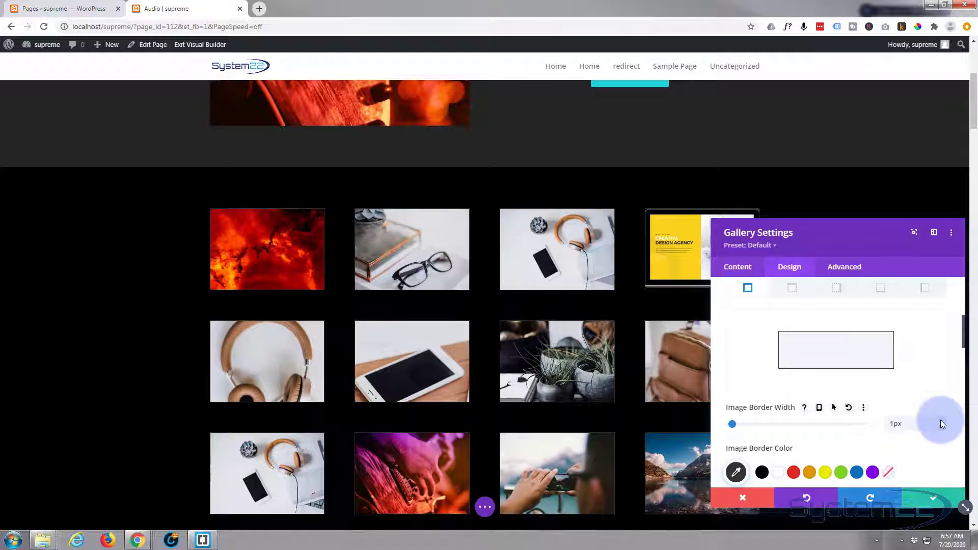
pyautogui.scroll(-1, 902, 408)
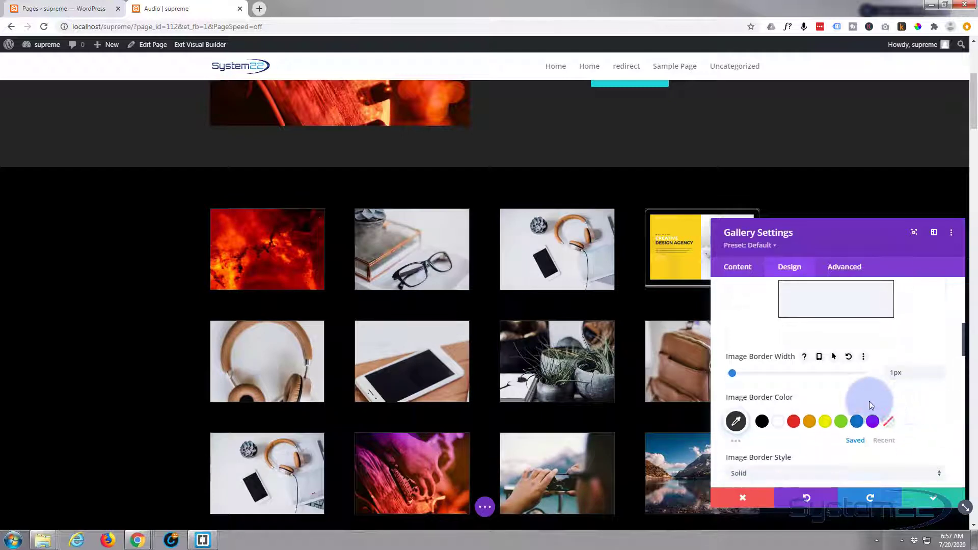
pyautogui.click(781, 423)
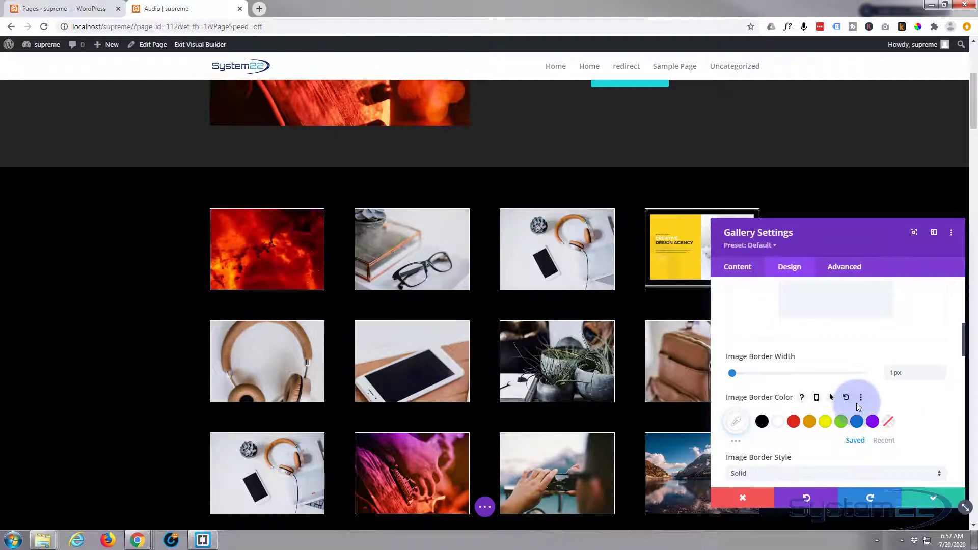
# Step: Apply the first box shadow preset to the gallery images and set its shadow color to white
pyautogui.scroll(-1, 833, 377)
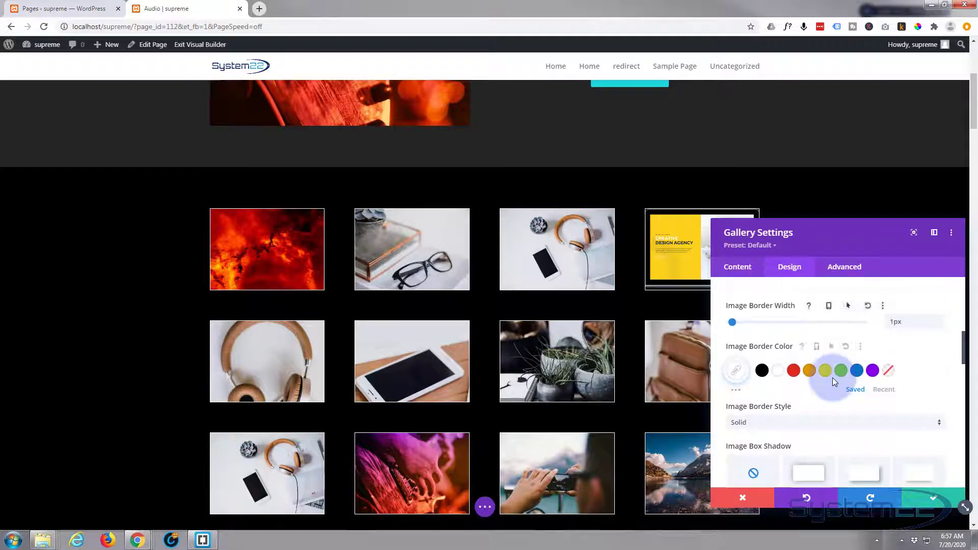
pyautogui.scroll(-1, 832, 377)
pyautogui.scroll(-1, 831, 382)
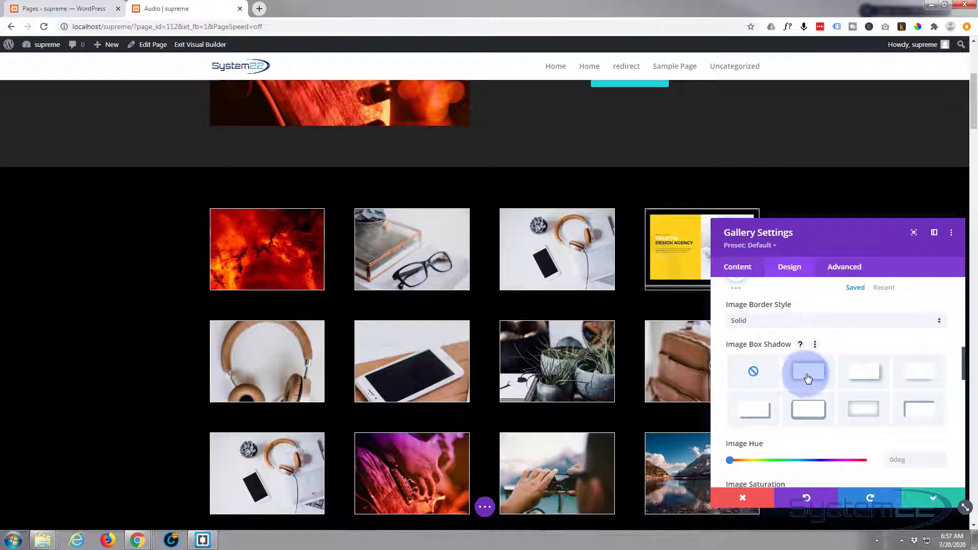
pyautogui.click(808, 377)
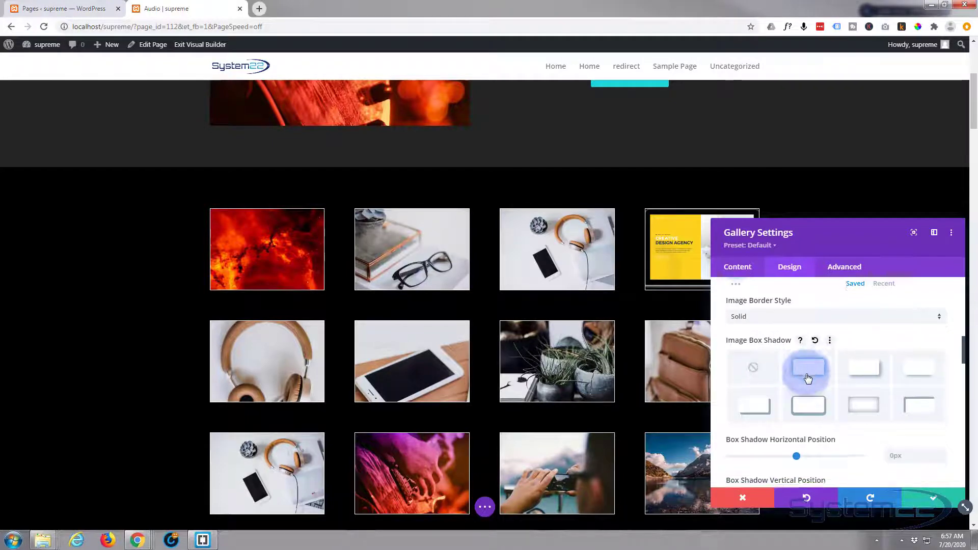
pyautogui.scroll(-4, 808, 377)
pyautogui.scroll(-1, 807, 376)
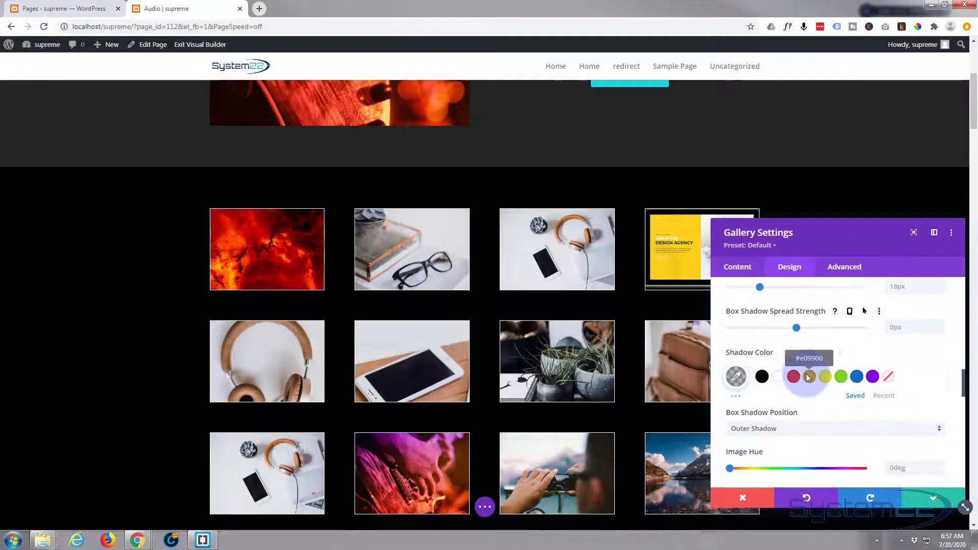
pyautogui.scroll(-1, 808, 378)
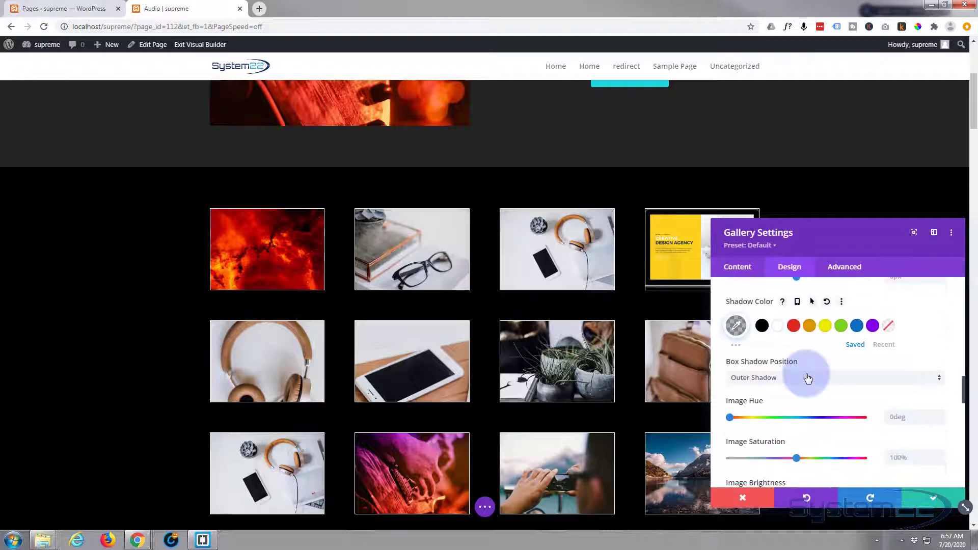
pyautogui.click(778, 329)
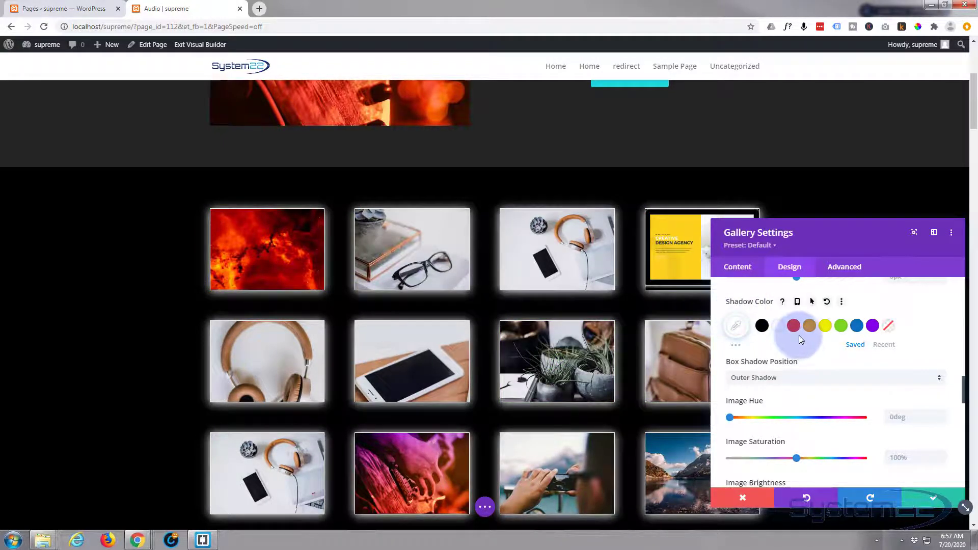
# Step: Look through the gallery's remaining design options and save the gallery settings
pyautogui.scroll(-2, 799, 336)
pyautogui.scroll(-6, 771, 316)
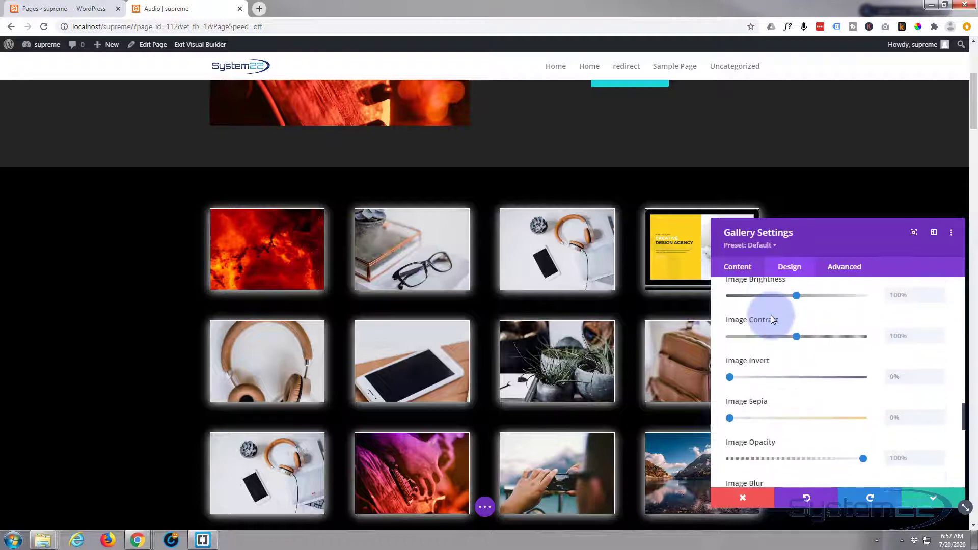
pyautogui.scroll(-1, 771, 319)
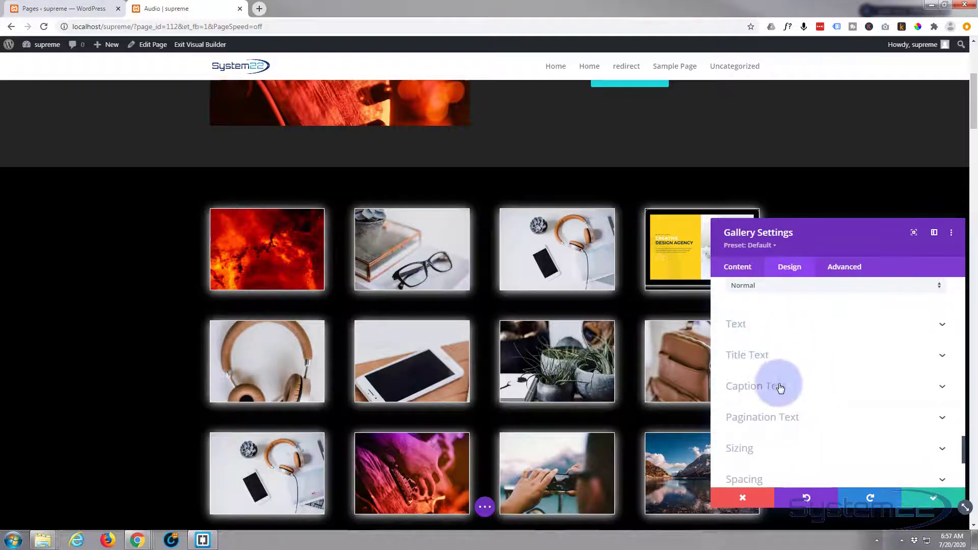
pyautogui.scroll(-4, 787, 424)
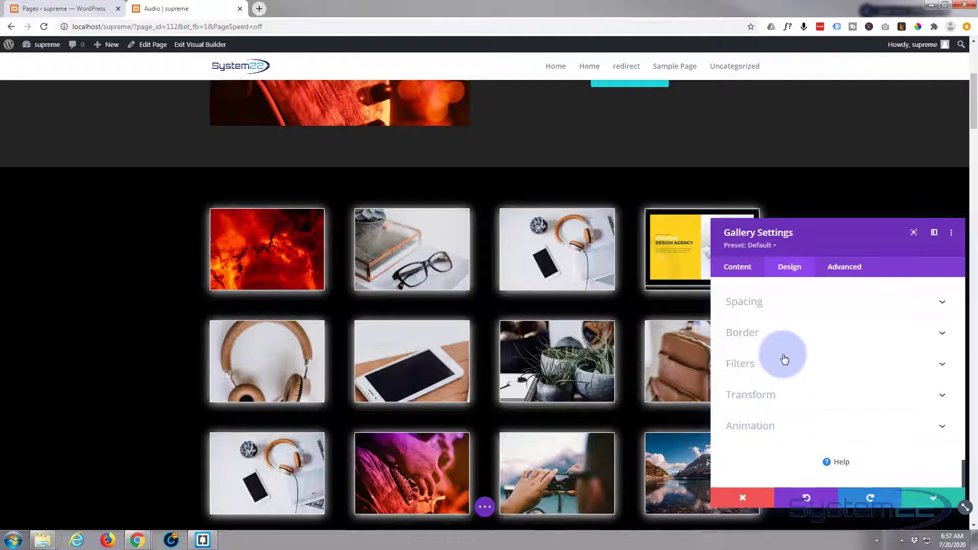
pyautogui.click(935, 504)
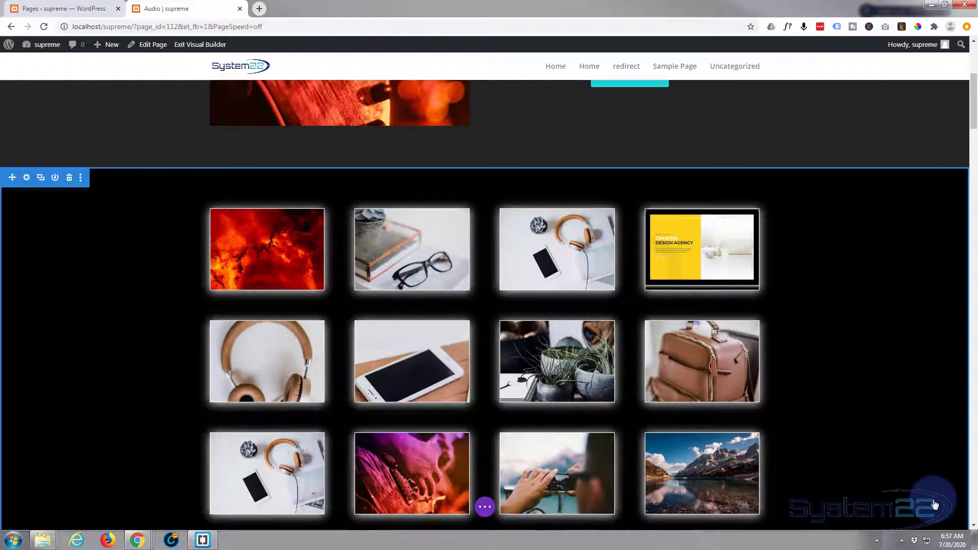
# Step: Save the page as a draft and exit the Visual Builder
pyautogui.click(484, 507)
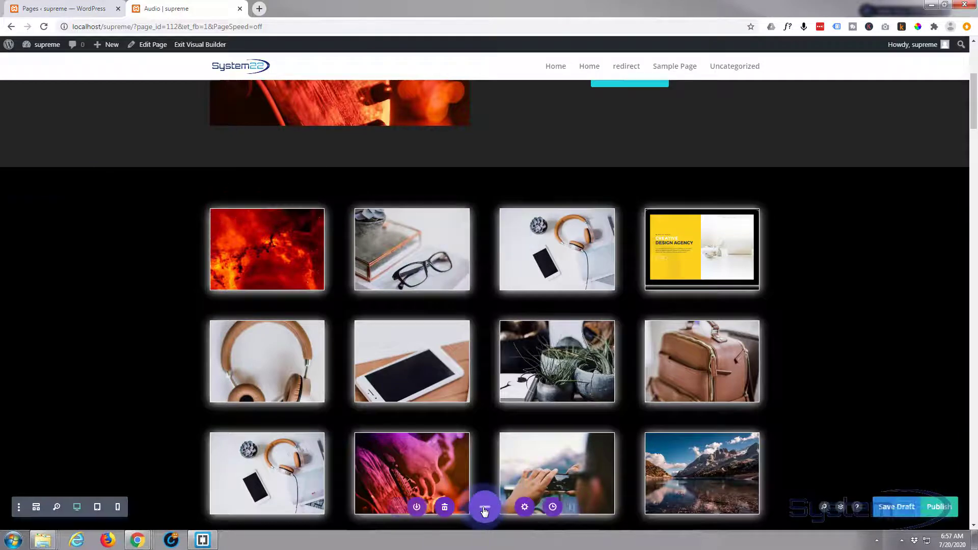
pyautogui.scroll(-1, 756, 493)
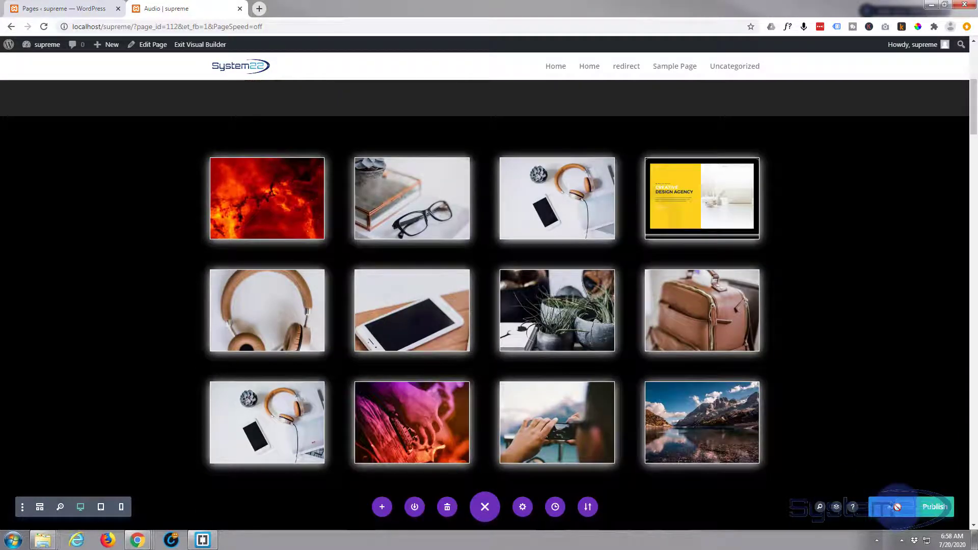
pyautogui.click(188, 46)
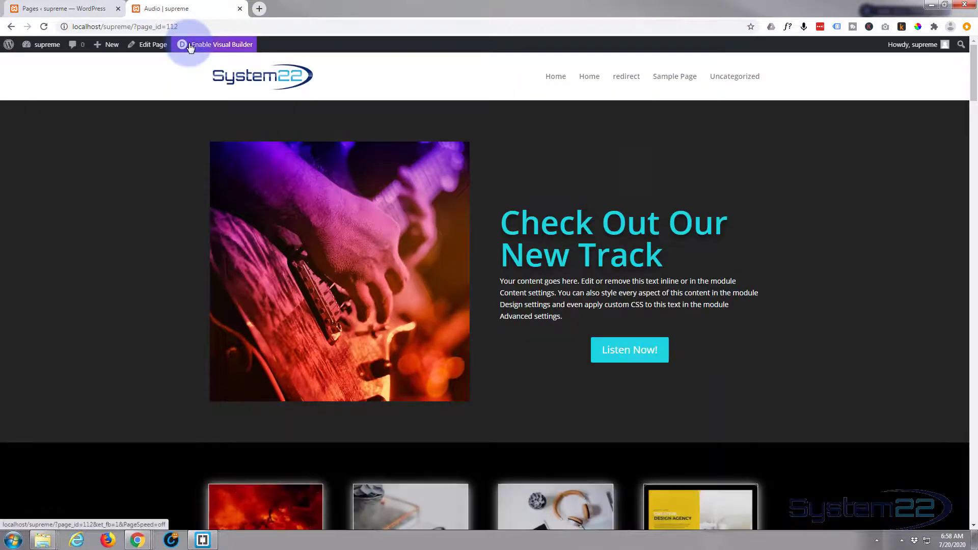
# Step: Test the gallery's lightbox on the page: open the phone image, advance four images, close it, and briefly open the plant image
pyautogui.scroll(-3, 138, 203)
pyautogui.scroll(-4, 139, 204)
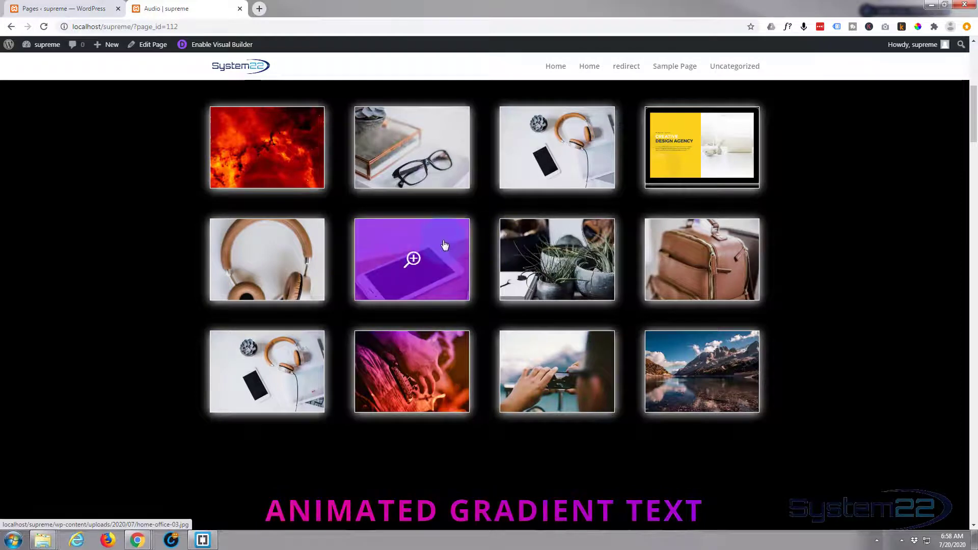
pyautogui.click(414, 259)
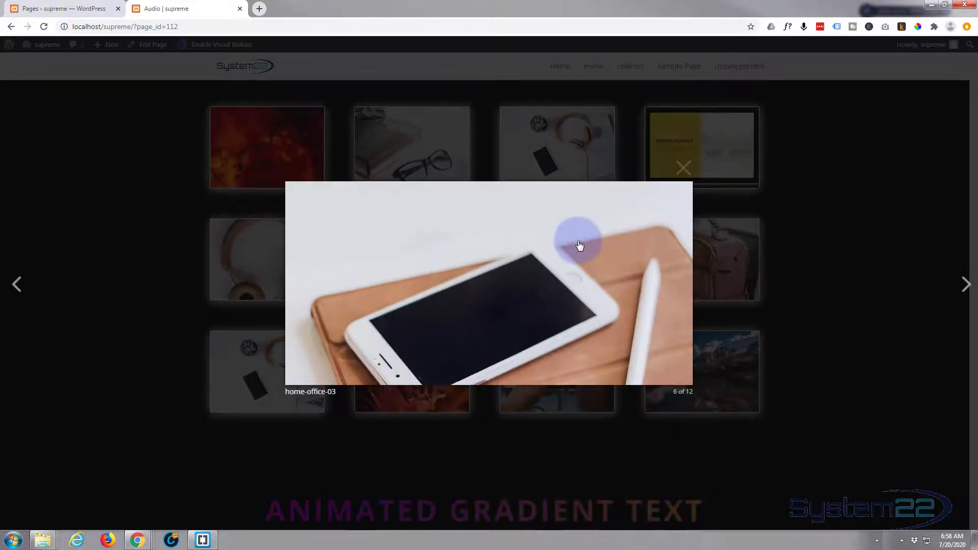
pyautogui.click(967, 285)
pyautogui.click(967, 285)
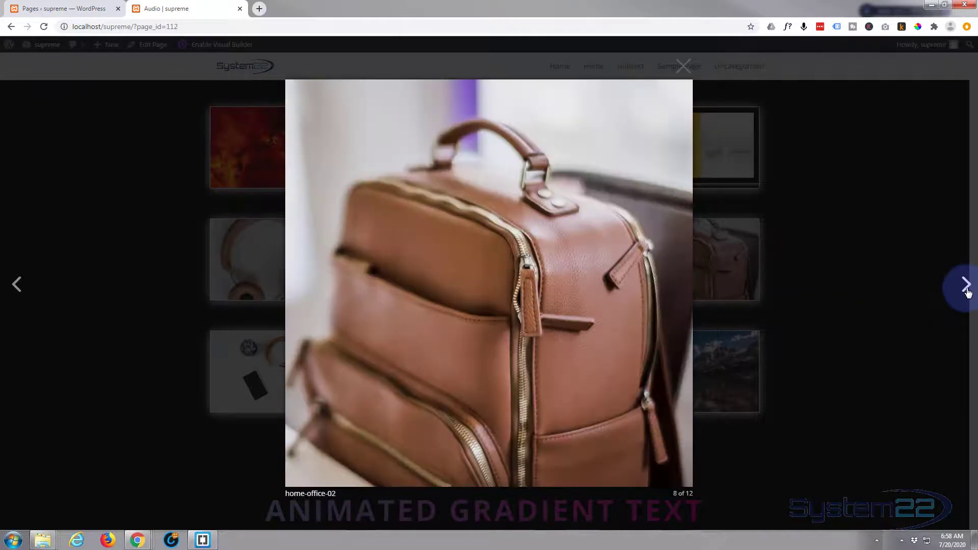
pyautogui.click(966, 287)
pyautogui.click(967, 286)
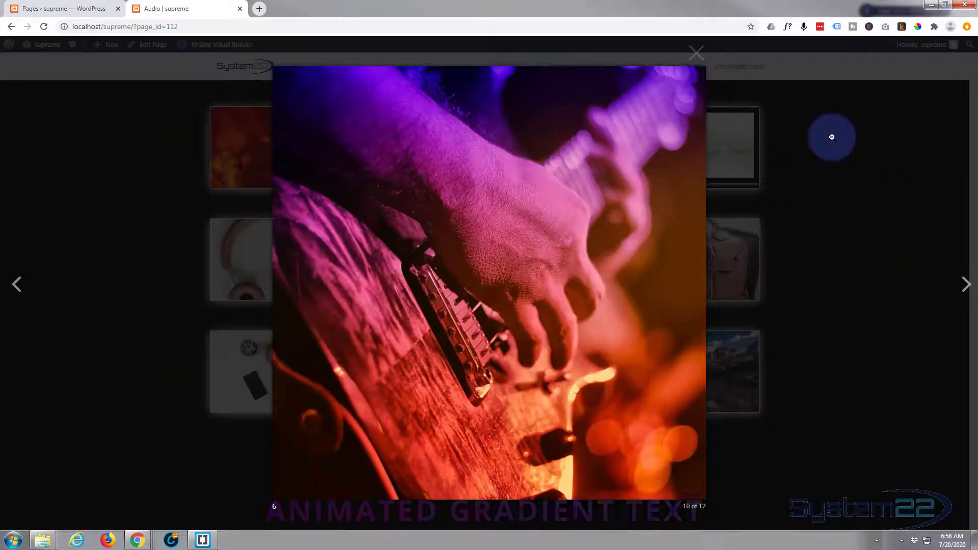
pyautogui.click(697, 53)
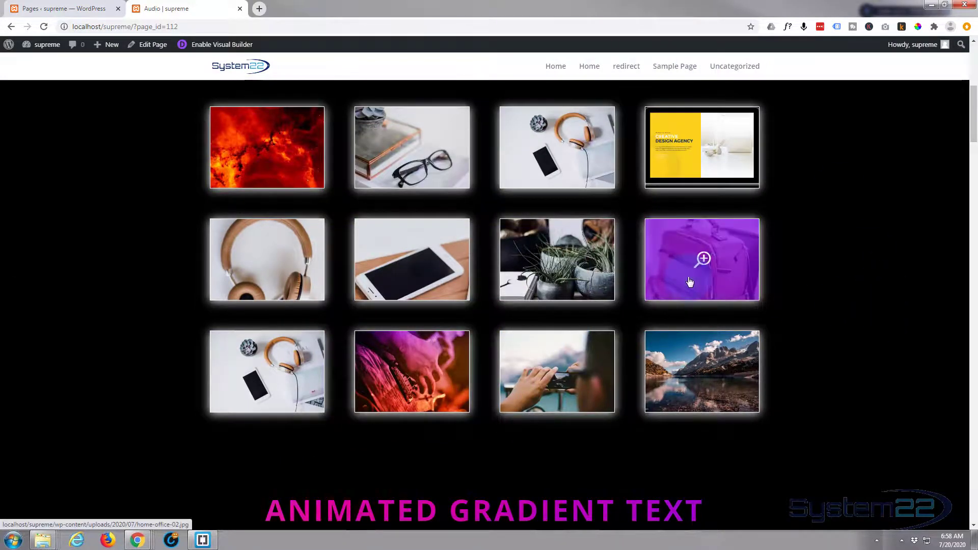
pyautogui.click(574, 257)
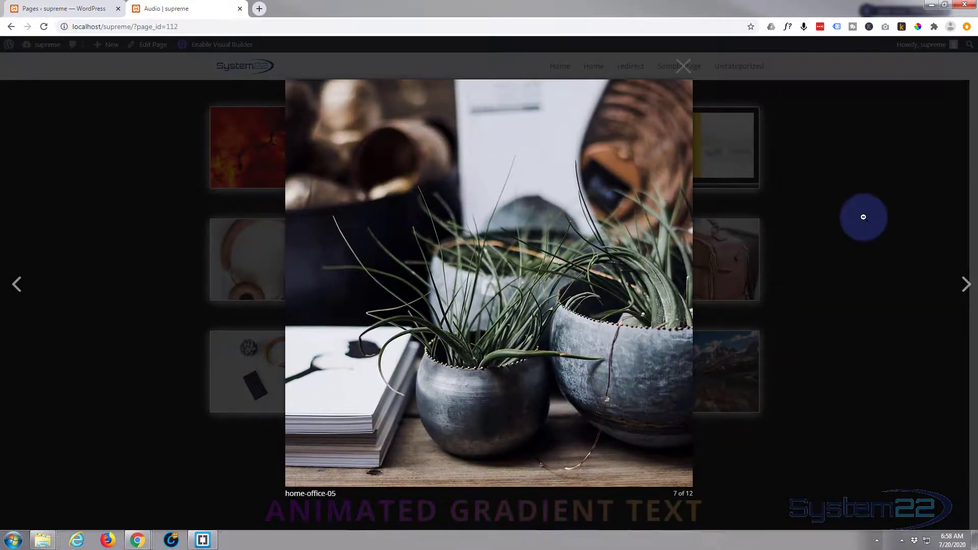
pyautogui.click(863, 218)
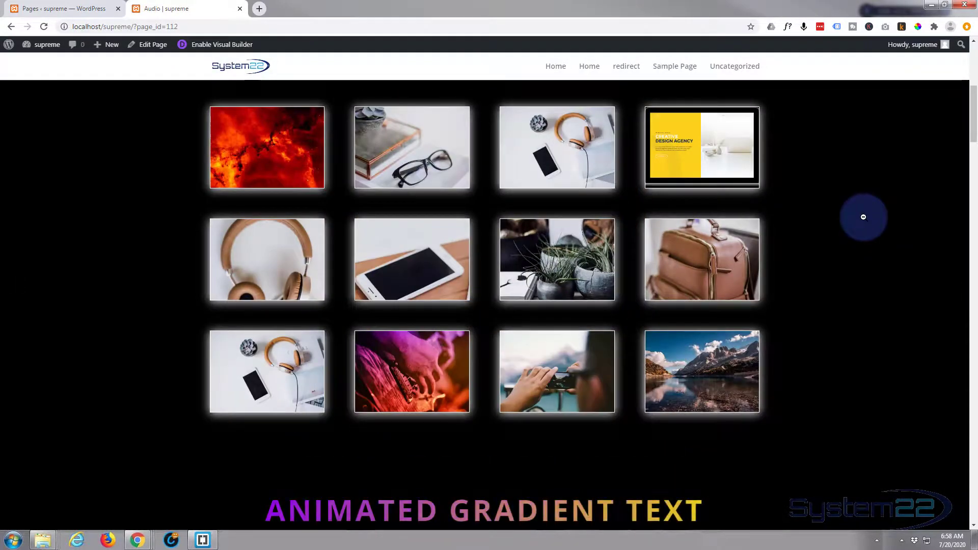